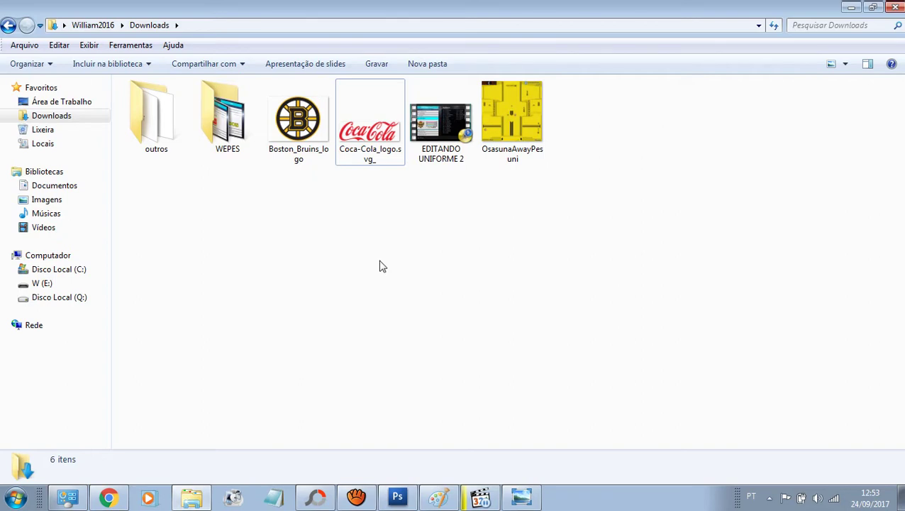
Refresh the Downloads folder and examine the OsasunaAwayPesuni kit image at actual size and fitted to the window.
{"action": "right_click", "coordinate": [386, 243]}
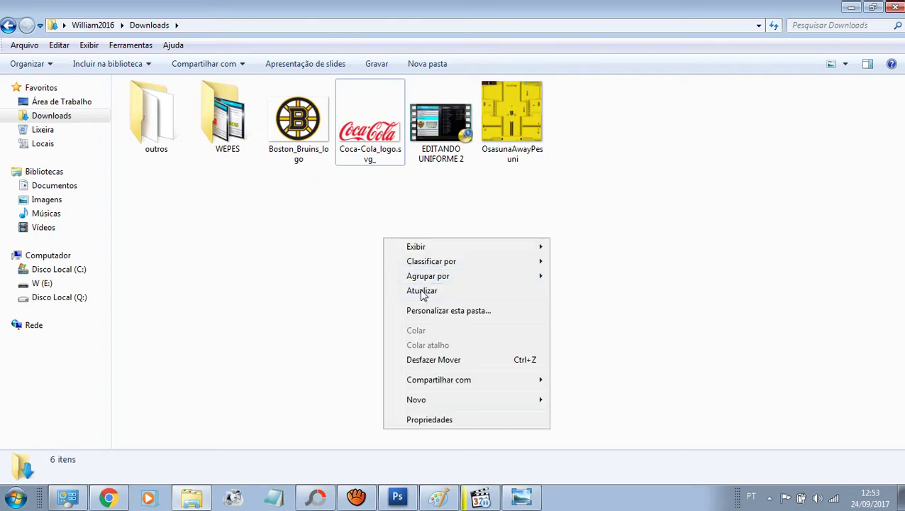
{"action": "left_click", "coordinate": [423, 293]}
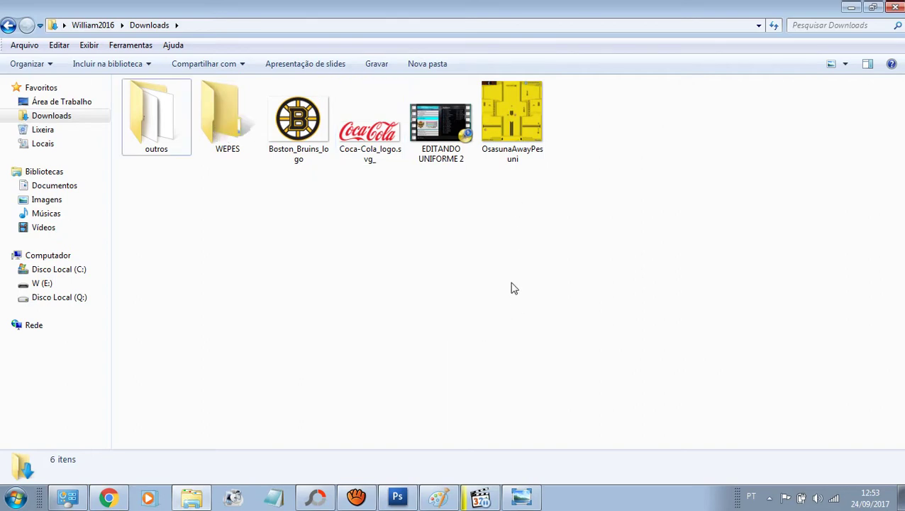
{"action": "double_click", "coordinate": [514, 110]}
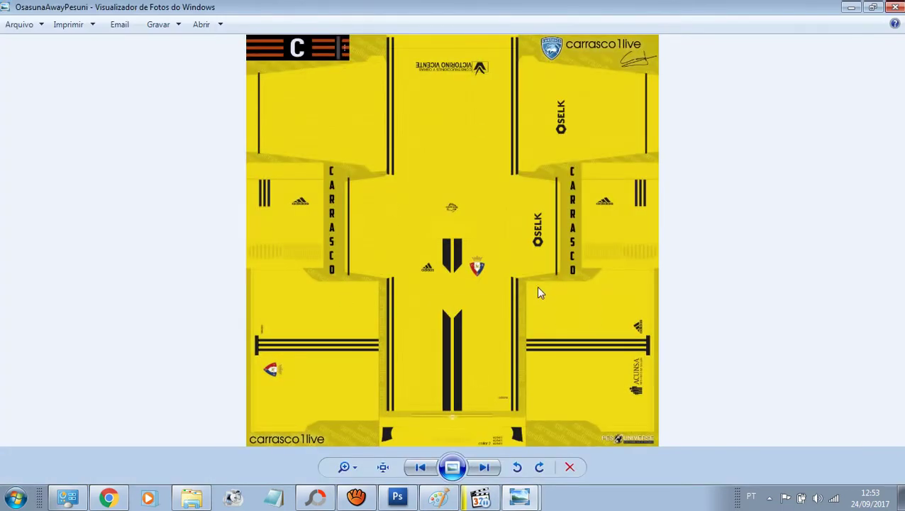
{"action": "left_click", "coordinate": [383, 467]}
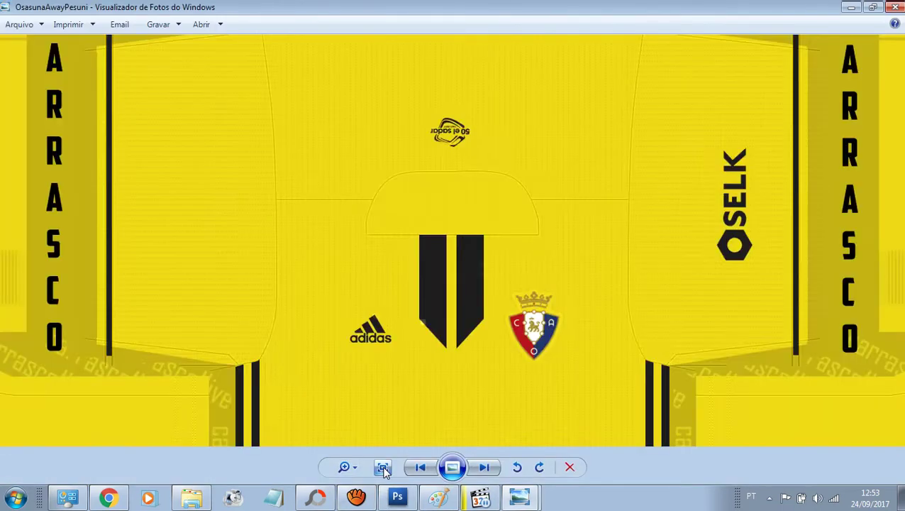
{"action": "left_click", "coordinate": [383, 468]}
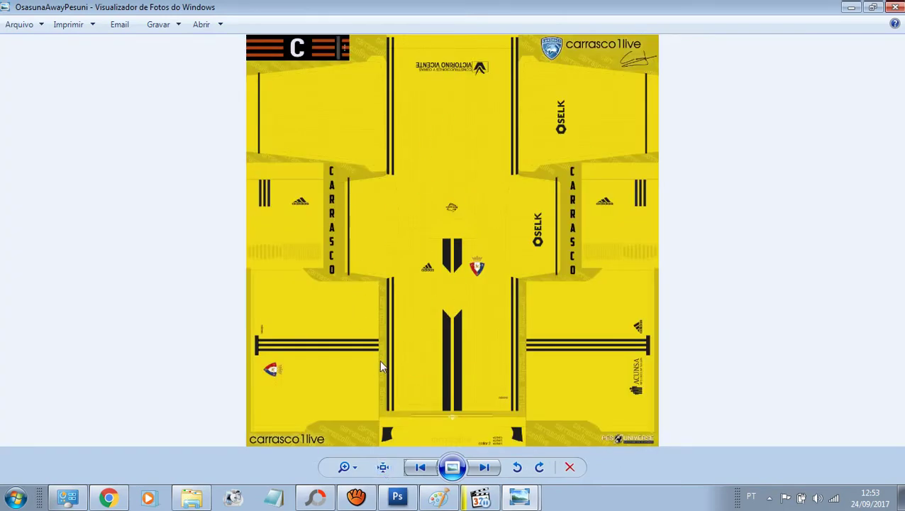
{"action": "left_click", "coordinate": [894, 7]}
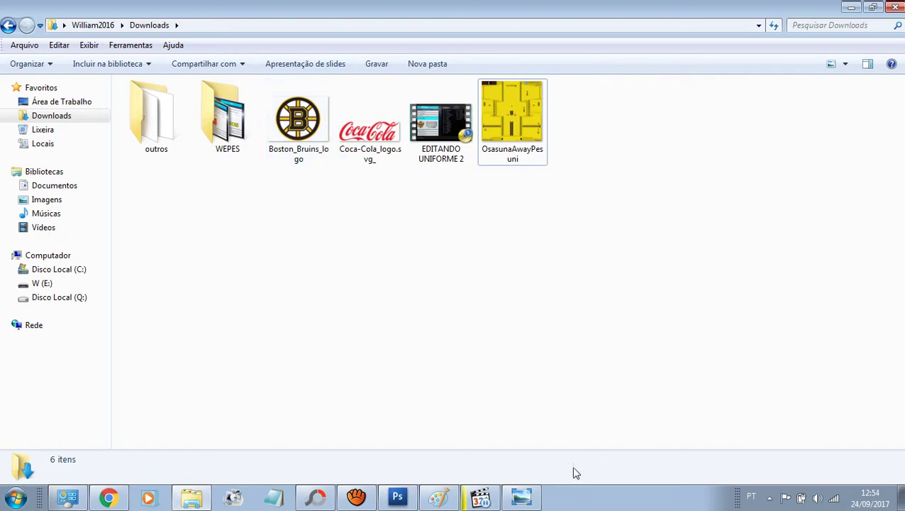
{"action": "left_click", "coordinate": [519, 113]}
{"action": "right_click", "coordinate": [534, 113]}
{"action": "mouse_move", "coordinate": [576, 263]}
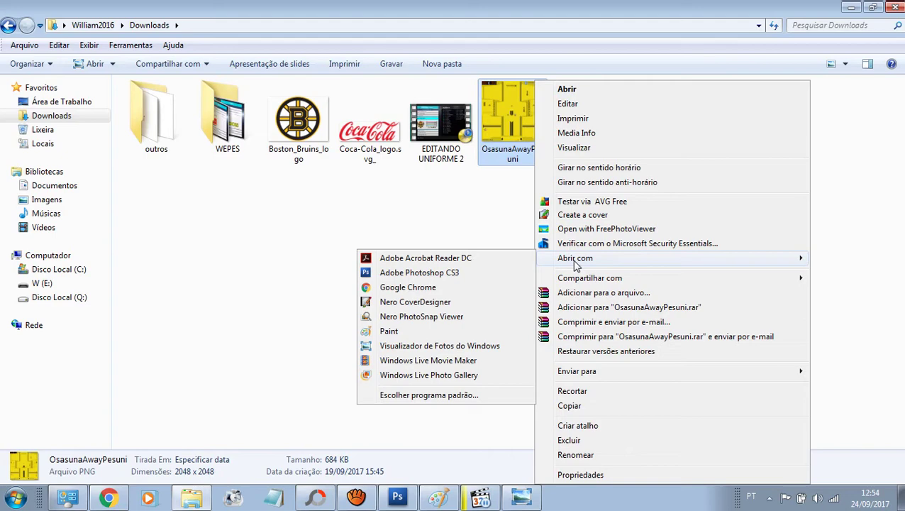
{"action": "left_click", "coordinate": [495, 204]}
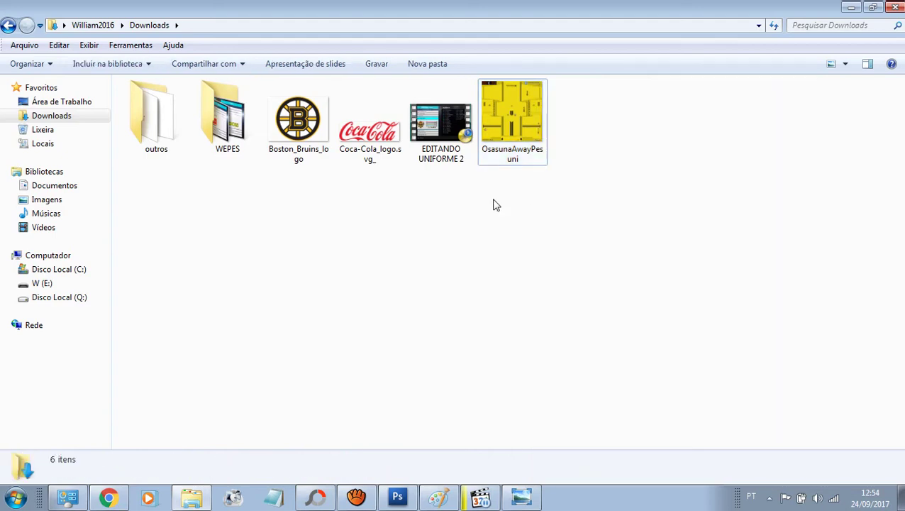
{"action": "left_click", "coordinate": [532, 121]}
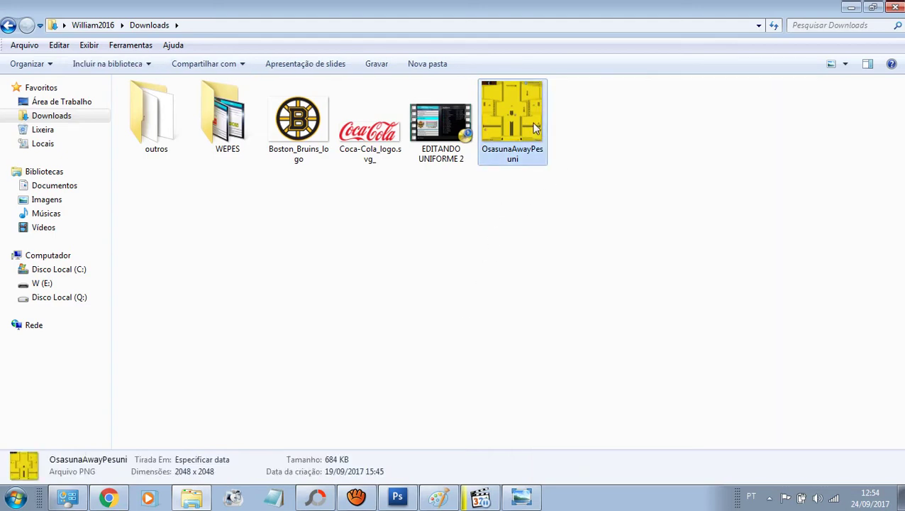
{"action": "right_click", "coordinate": [532, 122]}
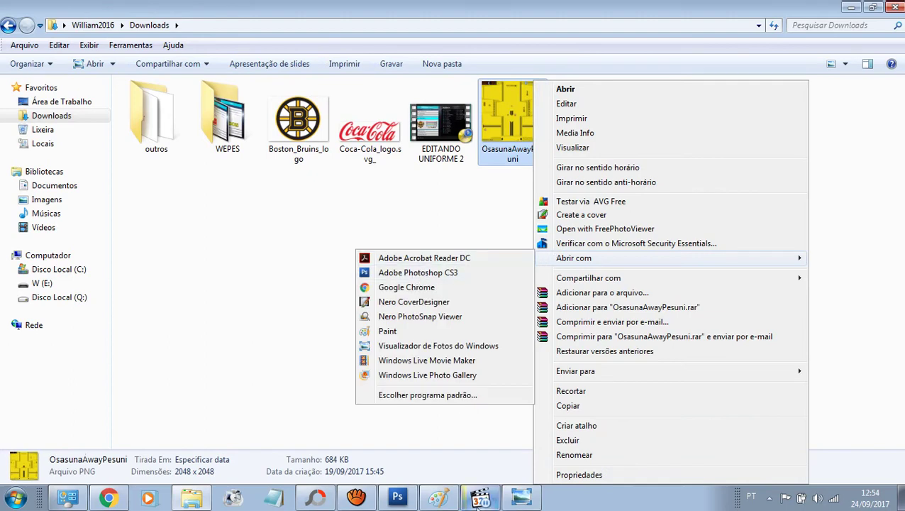
{"action": "left_click", "coordinate": [475, 209]}
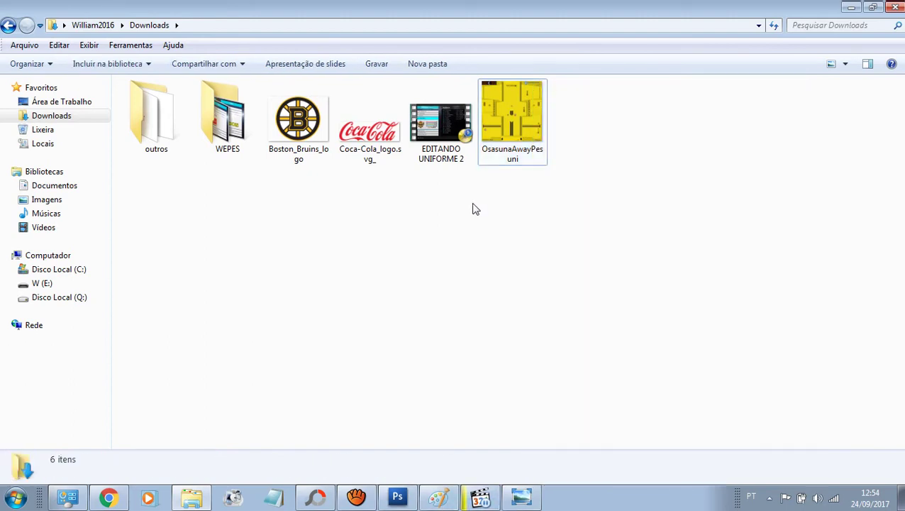
Switch to Photoshop, where OsasunaAwayPesuni.png is open, and place the Boston_Bruins_logo image into the document.
{"action": "double_click", "coordinate": [492, 163]}
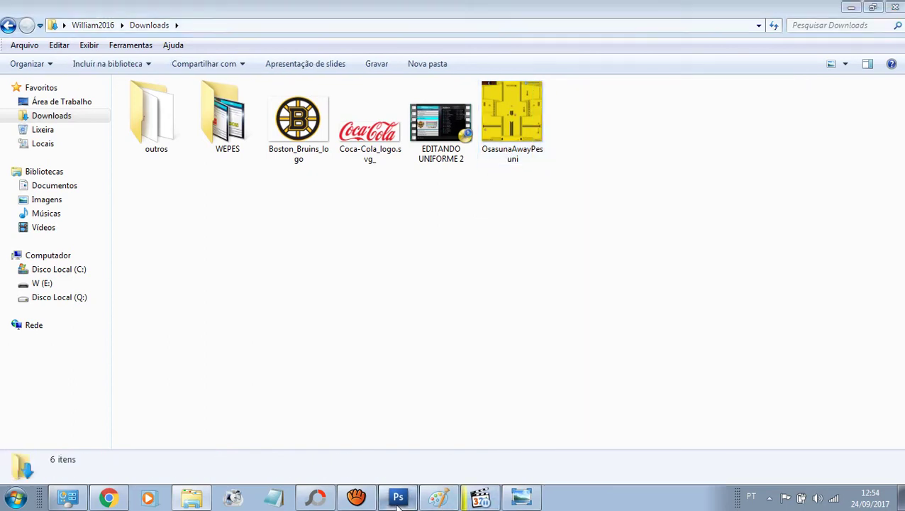
{"action": "scroll", "coordinate": [512, 287], "scroll_direction": "up", "scroll_amount": 3}
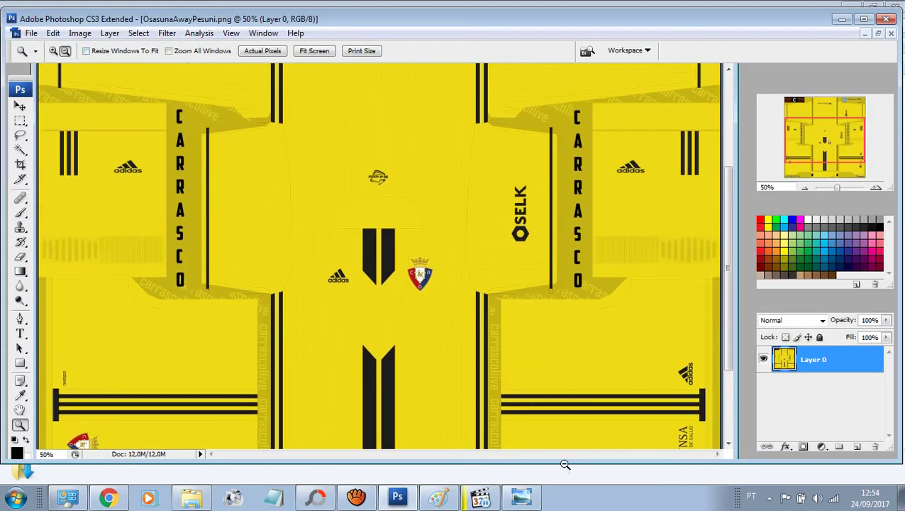
{"action": "left_click", "coordinate": [31, 33]}
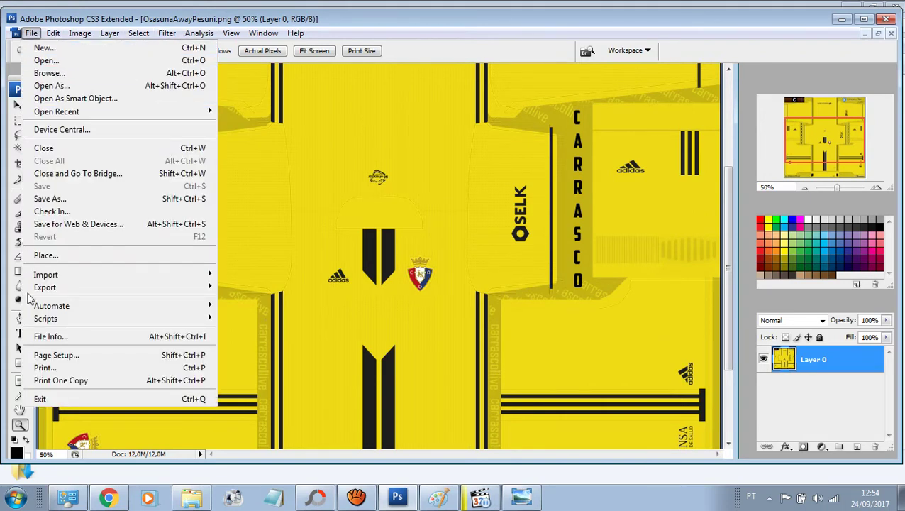
{"action": "left_click", "coordinate": [33, 35]}
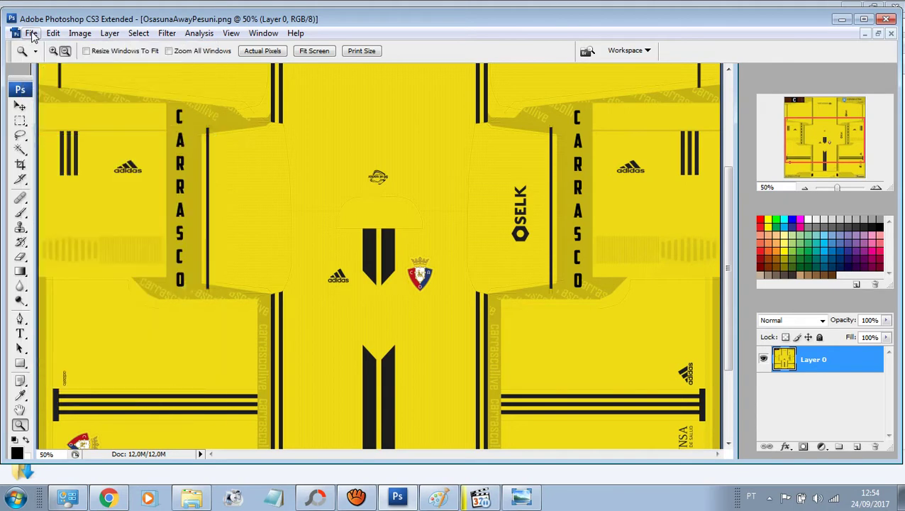
{"action": "left_click", "coordinate": [31, 33]}
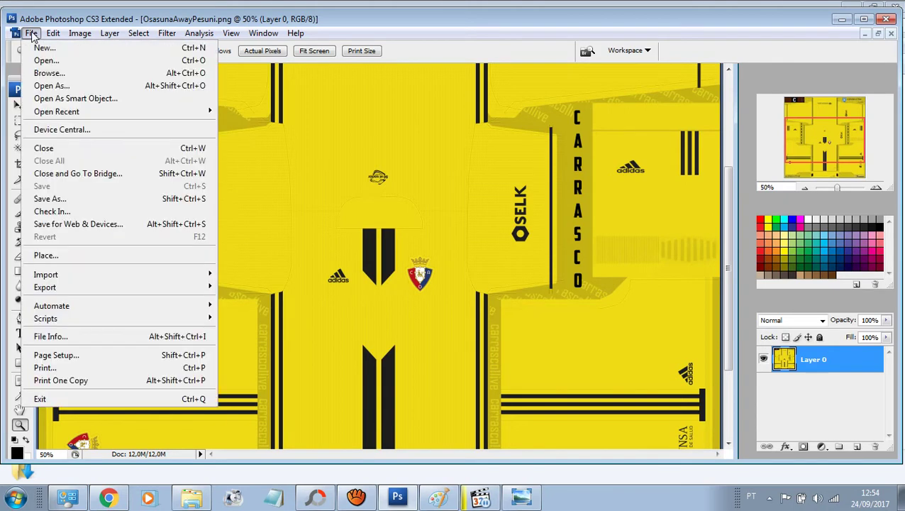
{"action": "left_click", "coordinate": [46, 257]}
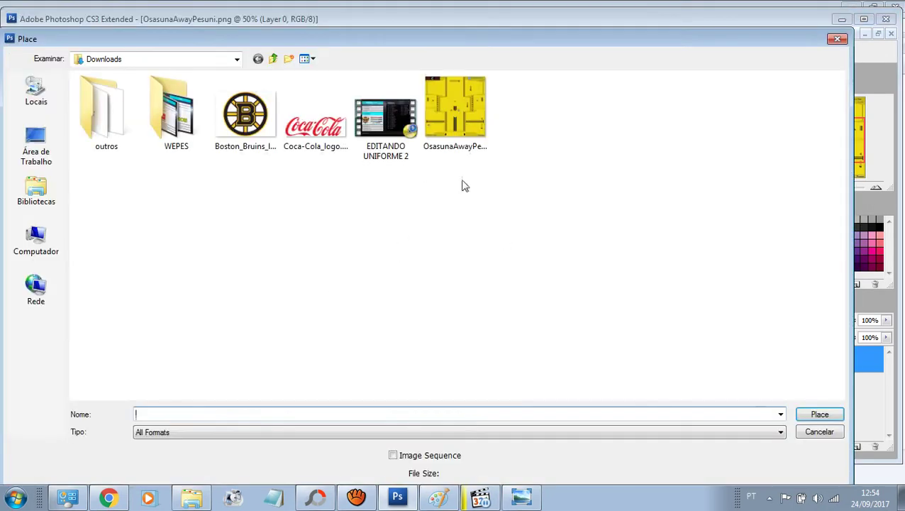
{"action": "left_click", "coordinate": [245, 114]}
{"action": "left_click", "coordinate": [817, 415]}
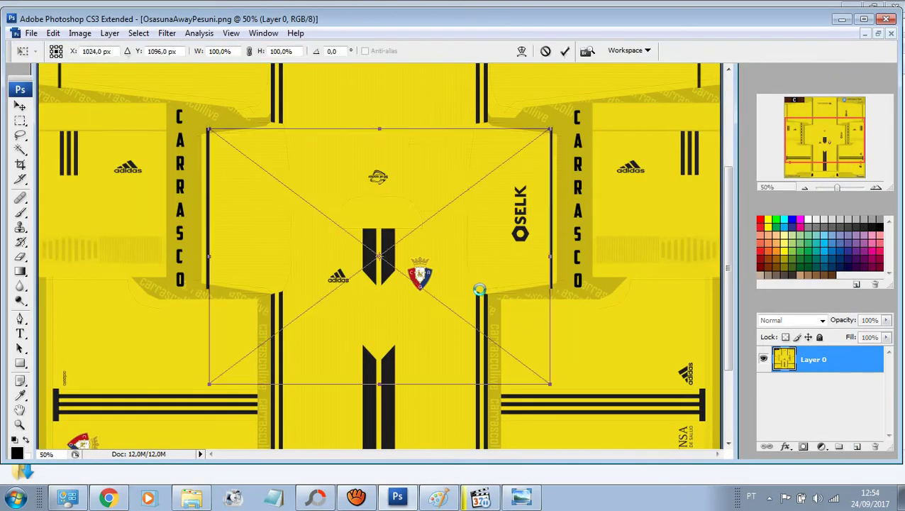
Scale the placed Bruins logo to about 10.7% by 10.9% and position it over the club crest on the shirt's chest.
{"action": "left_click_drag", "start_coordinate": [553, 384], "coordinate": [258, 163]}
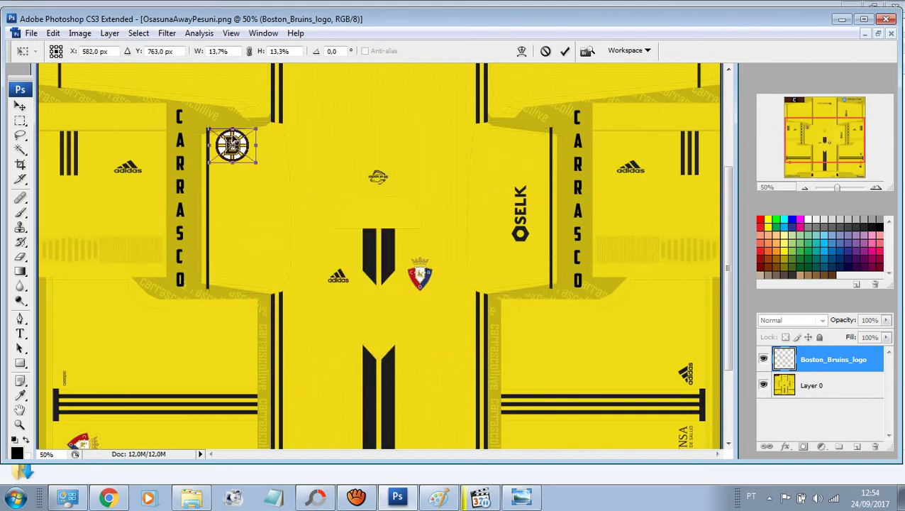
{"action": "left_click_drag", "start_coordinate": [226, 136], "coordinate": [415, 266]}
{"action": "left_click_drag", "start_coordinate": [447, 297], "coordinate": [417, 270]}
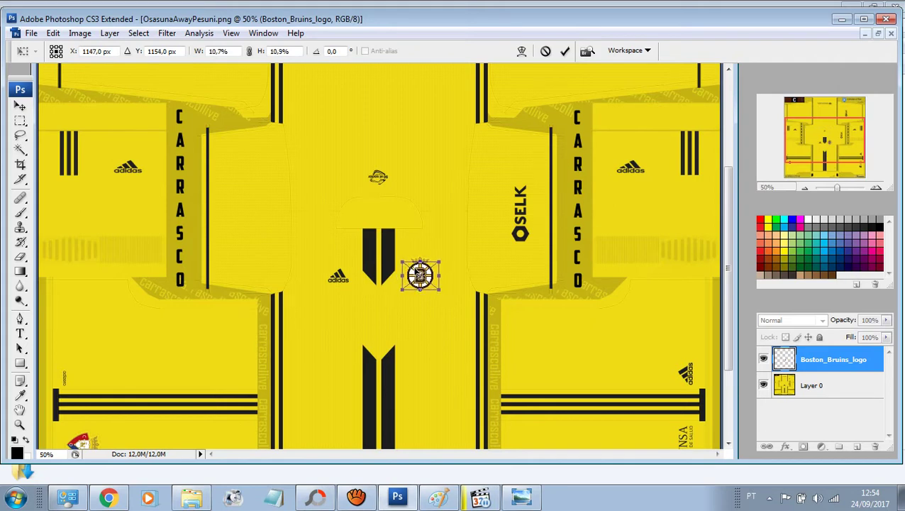
{"action": "key", "text": "ctrl+space"}
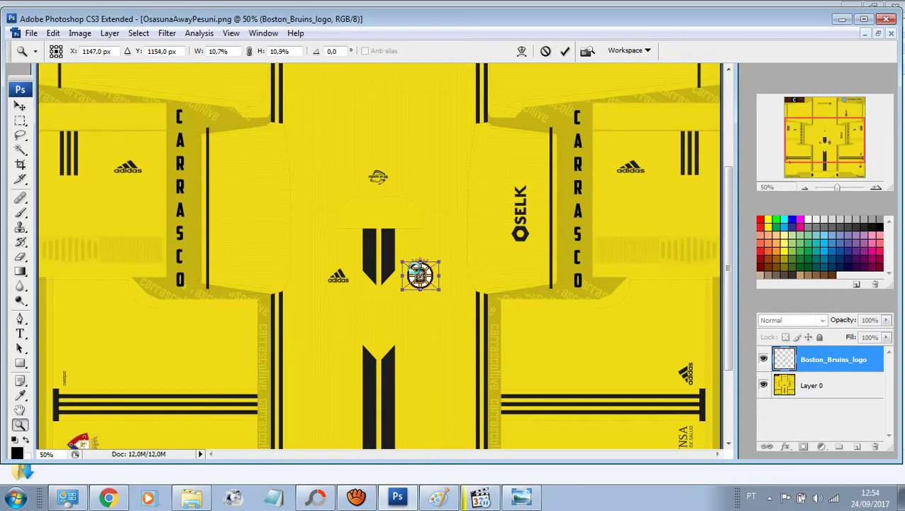
{"action": "key", "text": "Return"}
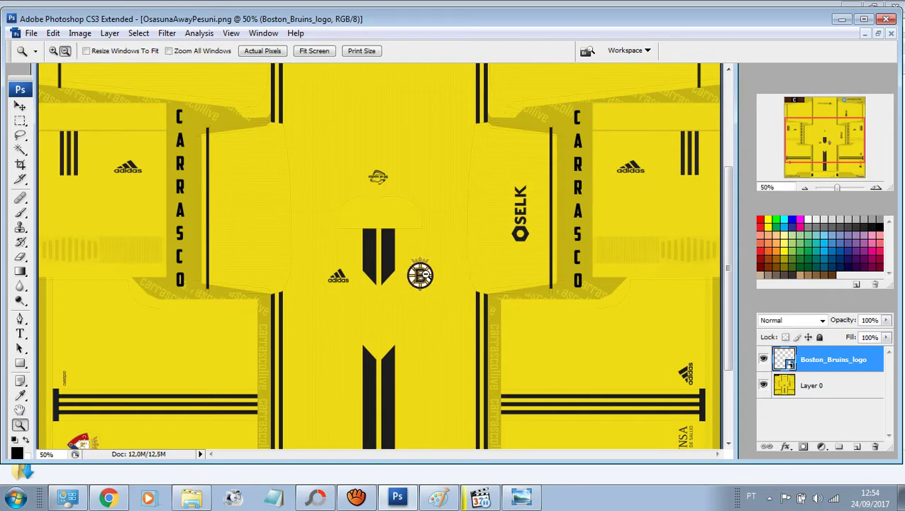
Place a second copy of the Boston_Bruins_logo image for the crest on the shorts.
{"action": "scroll", "coordinate": [436, 270], "scroll_direction": "down", "scroll_amount": 1}
{"action": "scroll", "coordinate": [437, 270], "scroll_direction": "down", "scroll_amount": 1}
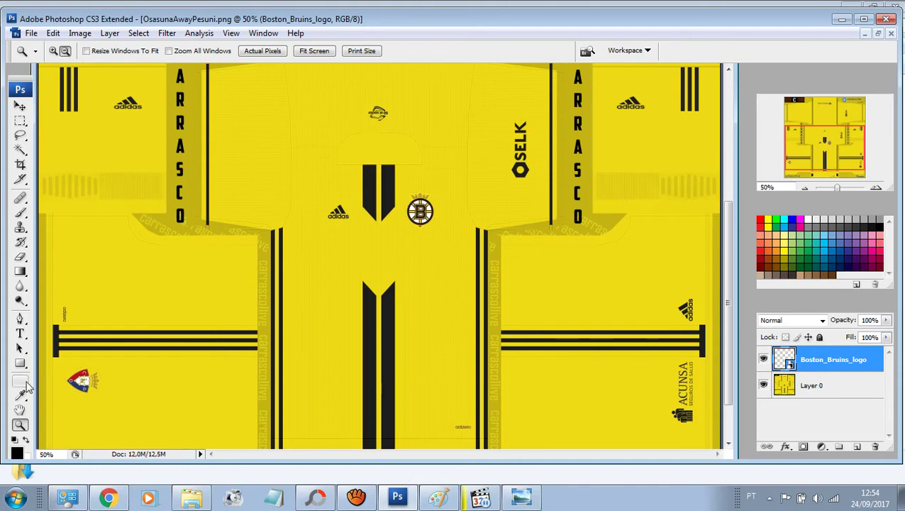
{"action": "left_click", "coordinate": [31, 35]}
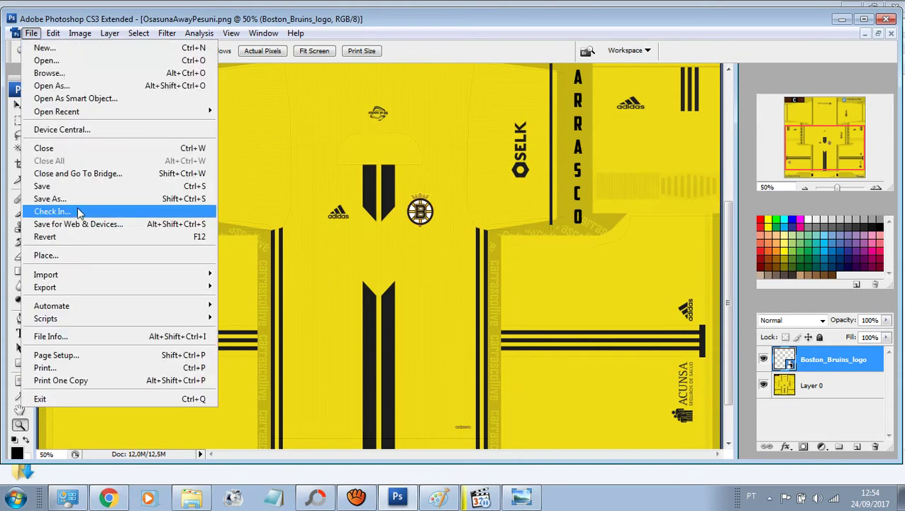
{"action": "left_click", "coordinate": [59, 256]}
{"action": "double_click", "coordinate": [243, 115]}
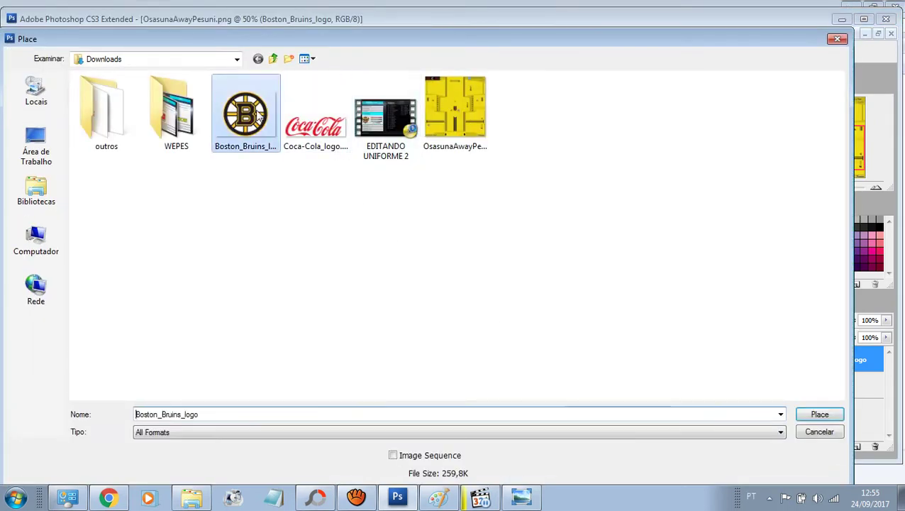
Rotate the second Bruins logo about 90°, scale it to about 11.2% by 11.8%, and position it over the shorts' crest.
{"action": "left_click_drag", "start_coordinate": [578, 124], "coordinate": [291, 132]}
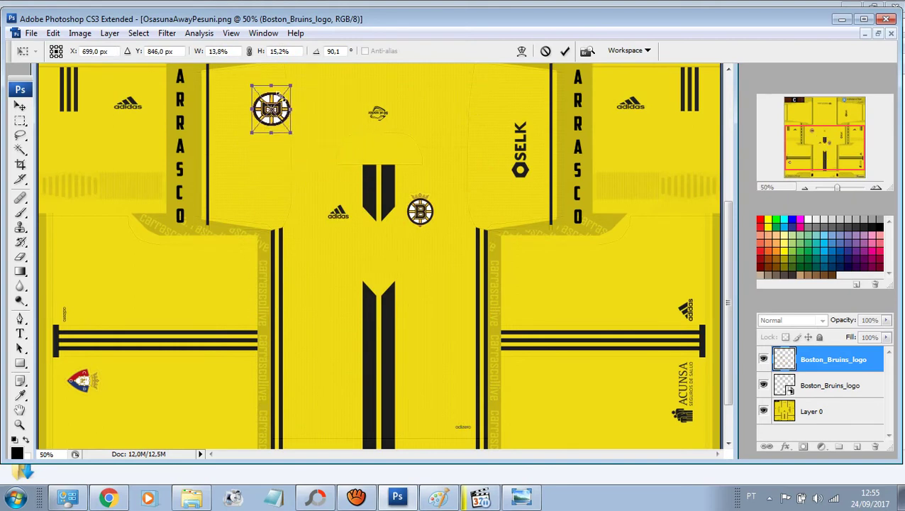
{"action": "left_click_drag", "start_coordinate": [278, 97], "coordinate": [84, 372]}
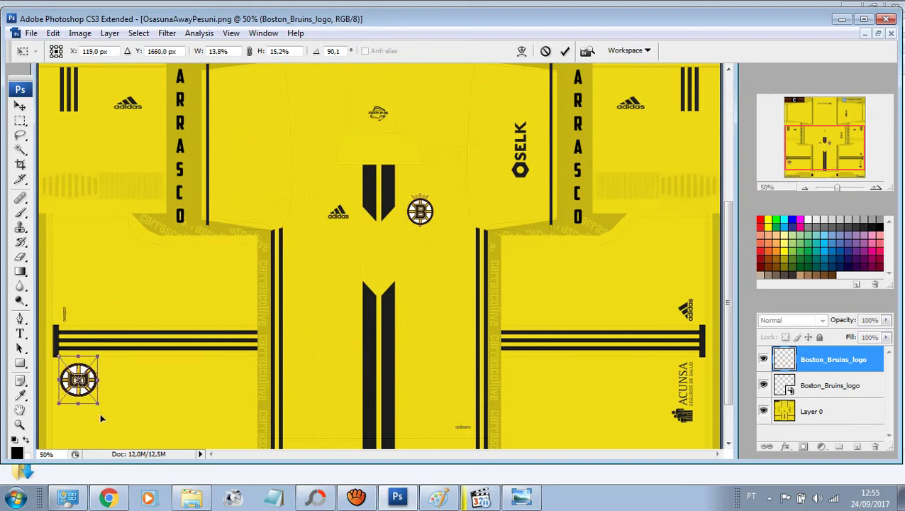
{"action": "left_click_drag", "start_coordinate": [98, 405], "coordinate": [78, 375]}
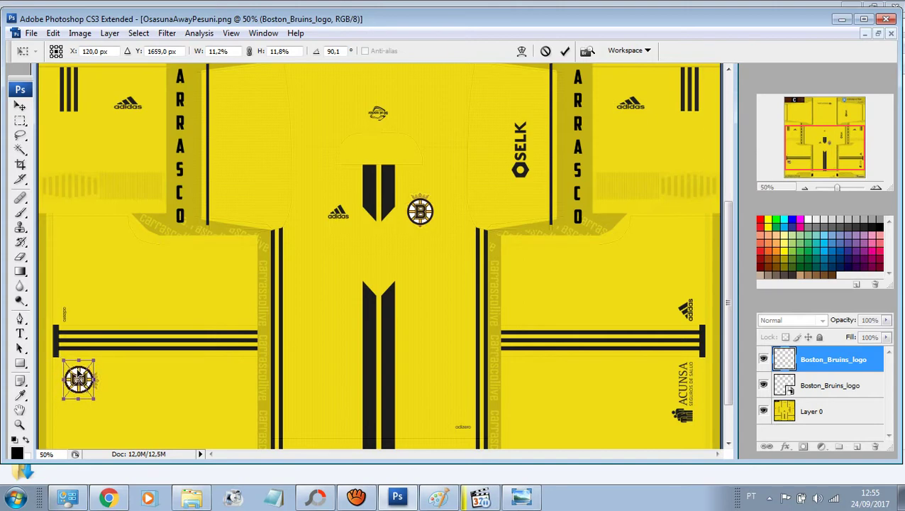
{"action": "key", "text": "Return"}
{"action": "key", "text": "z"}
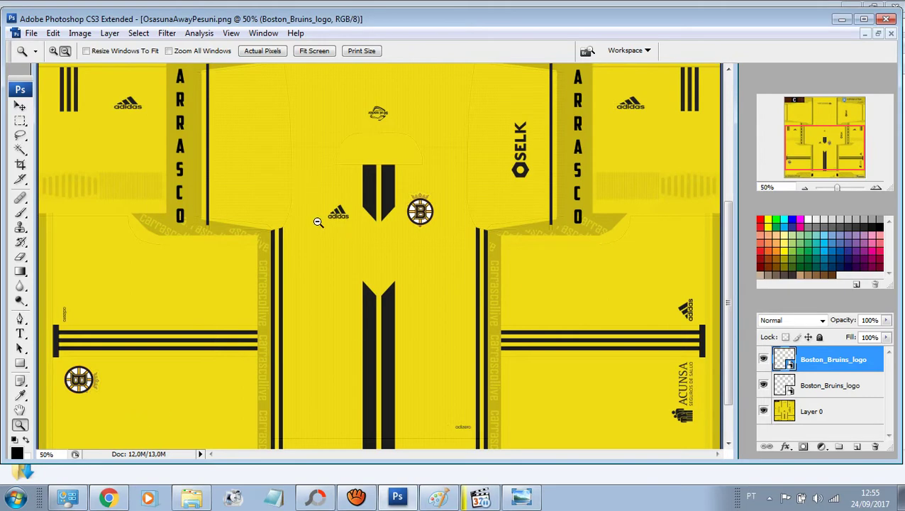
Place the Coca-Cola_logo.svg_ image, scaled to about 14.8% by 22.1% and centred on the shirt front just below the adidas logo and crest.
{"action": "left_click", "coordinate": [32, 34]}
{"action": "left_click", "coordinate": [58, 260]}
{"action": "double_click", "coordinate": [322, 142]}
{"action": "left_click_drag", "start_coordinate": [710, 366], "coordinate": [191, 212]}
{"action": "left_click_drag", "start_coordinate": [129, 170], "coordinate": [377, 241]}
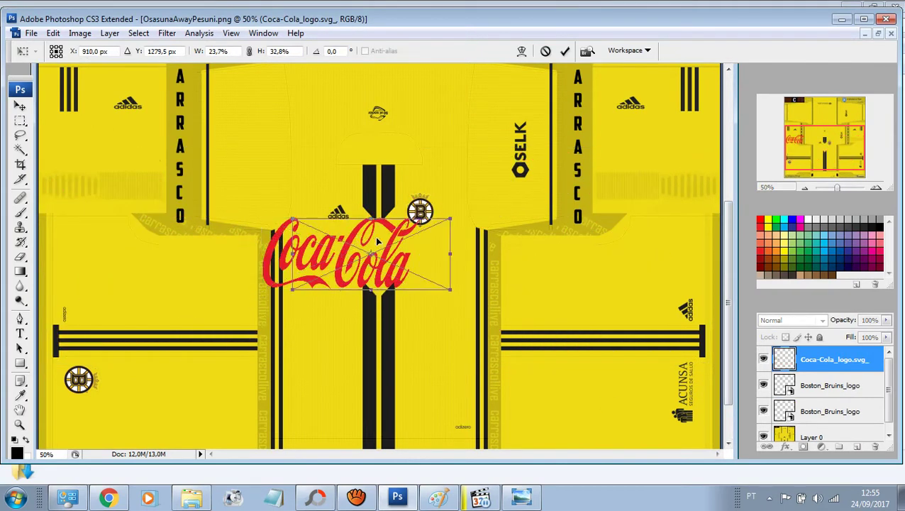
{"action": "left_click_drag", "start_coordinate": [451, 289], "coordinate": [407, 256]}
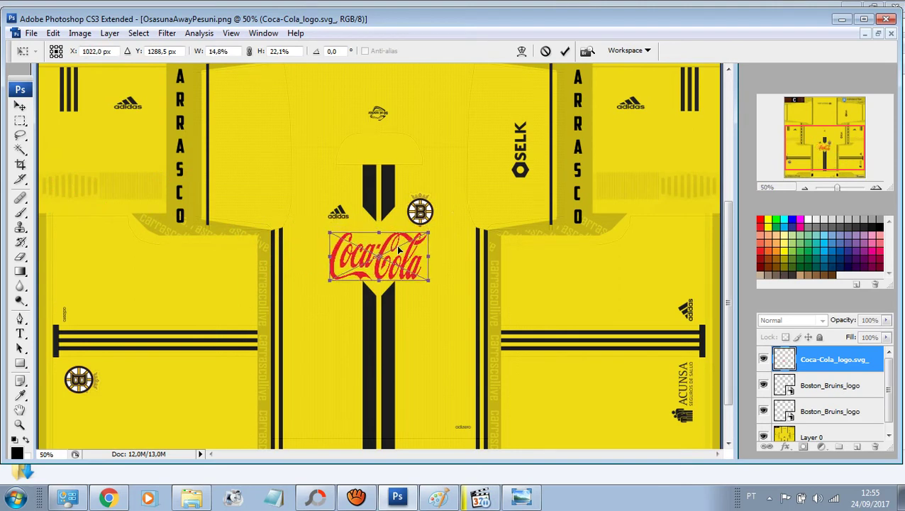
{"action": "key", "text": "Return"}
{"action": "key", "text": "z"}
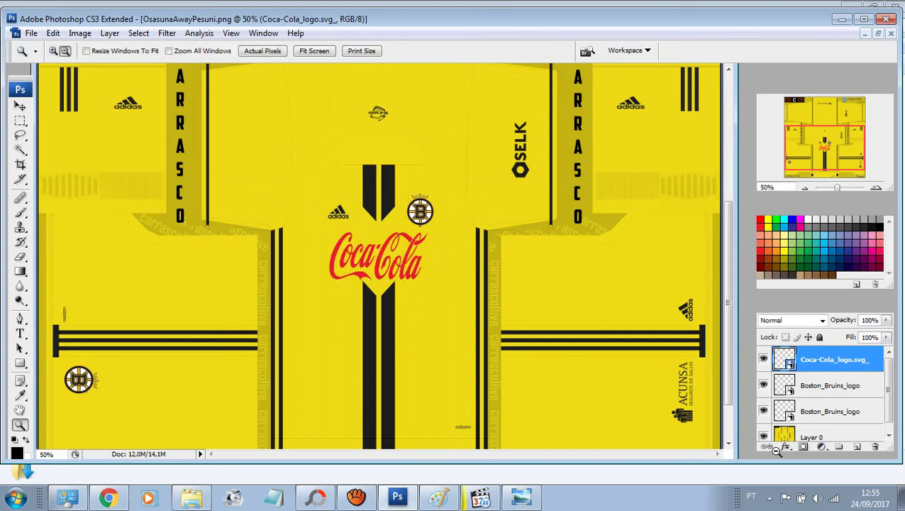
Select Layer 0, the yellow kit texture, and hide it so only the placed logos show.
{"action": "left_click_drag", "start_coordinate": [889, 397], "coordinate": [897, 416]}
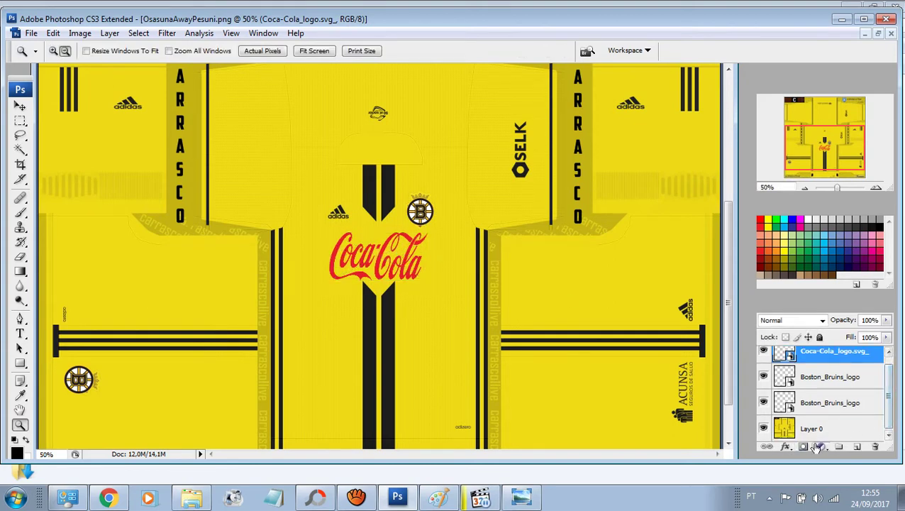
{"action": "left_click", "coordinate": [813, 429]}
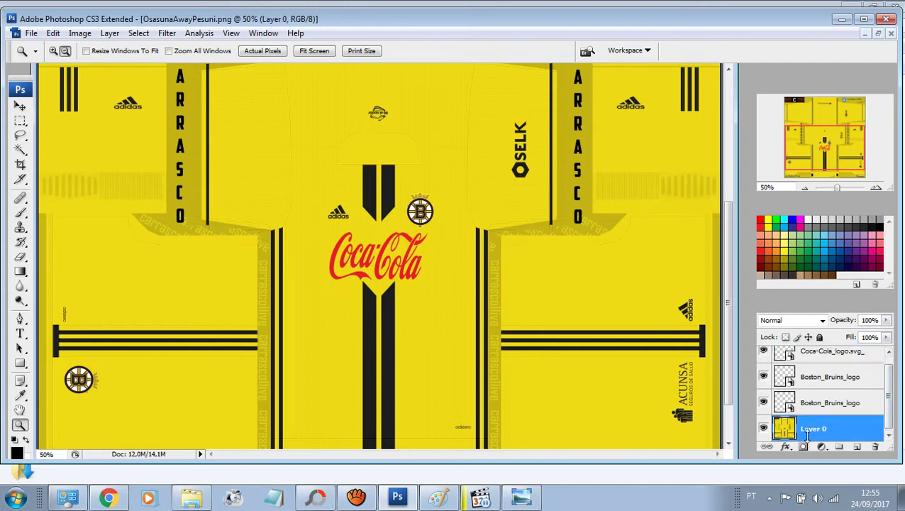
{"action": "left_click", "coordinate": [764, 429]}
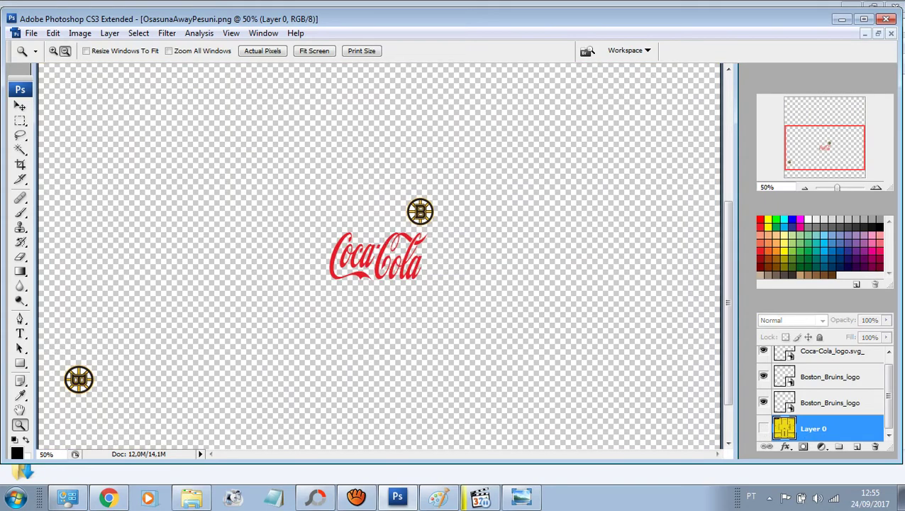
Save the visible logos on transparency as a PNG file named ESQ in Downloads, without interlacing.
{"action": "left_click", "coordinate": [31, 33]}
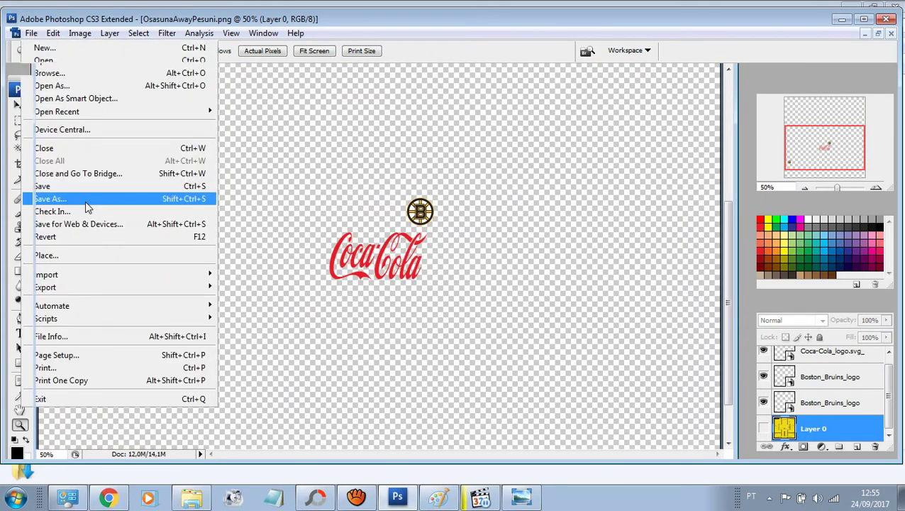
{"action": "key", "text": "Return"}
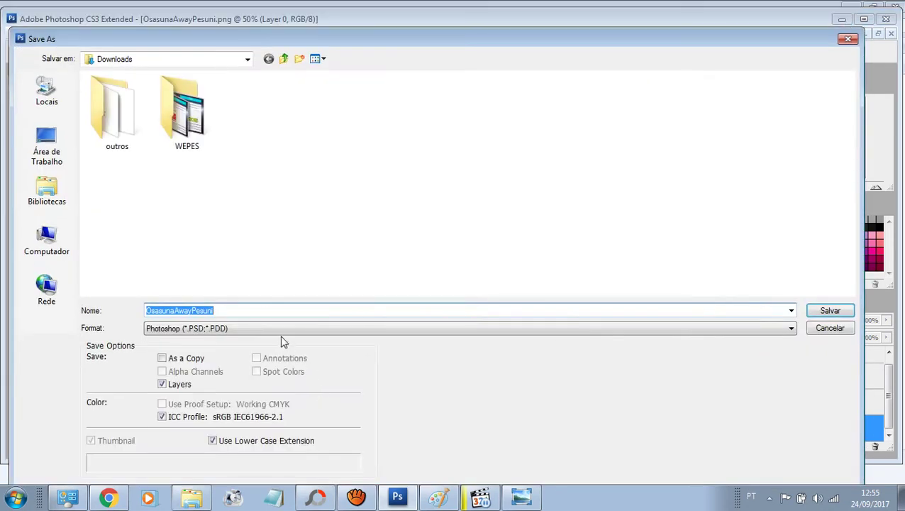
{"action": "left_click", "coordinate": [278, 330]}
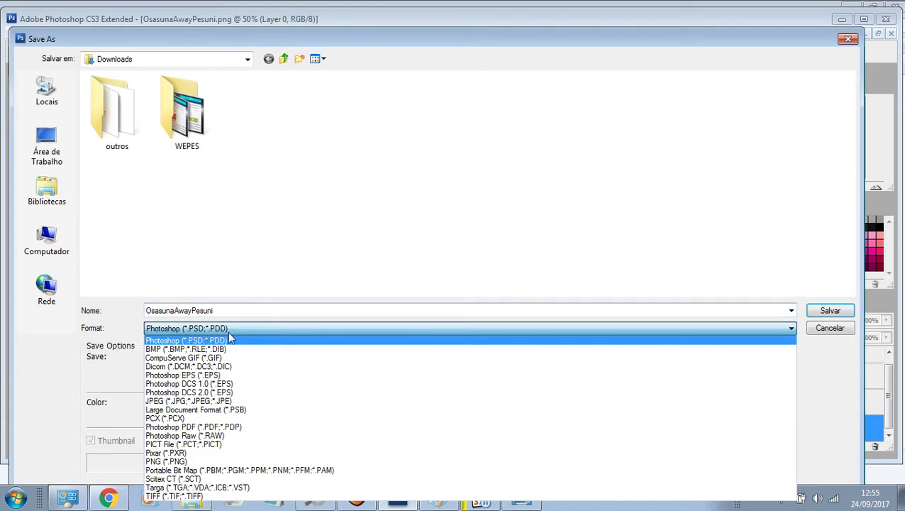
{"action": "left_click", "coordinate": [185, 464]}
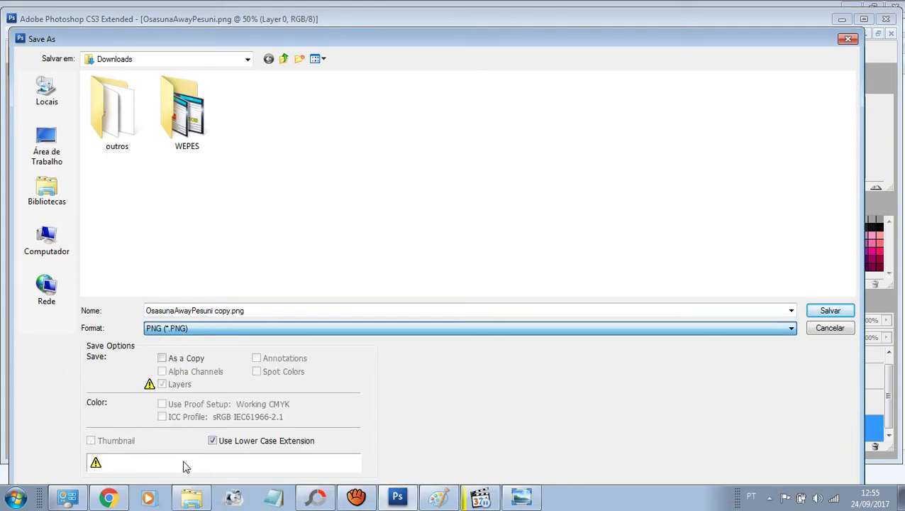
{"action": "triple_click", "coordinate": [254, 310]}
{"action": "type", "text": "ESSE"}
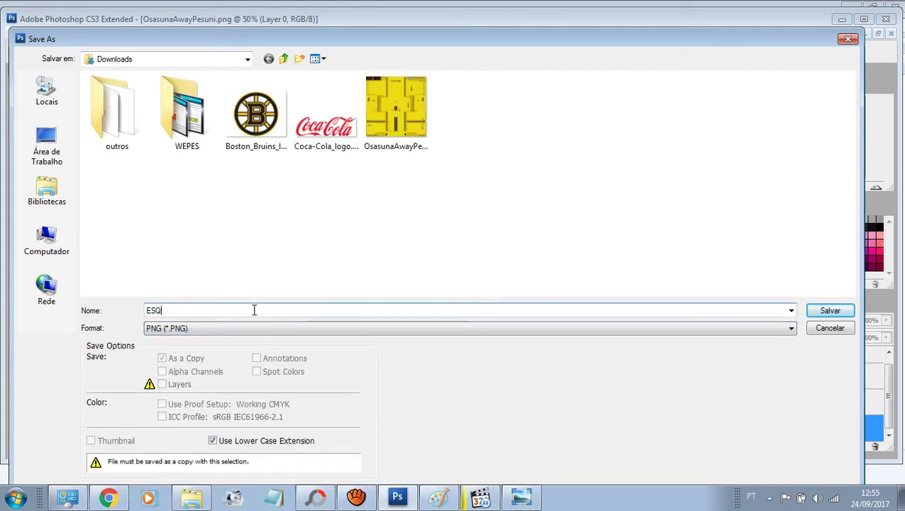
{"action": "key", "text": "Return"}
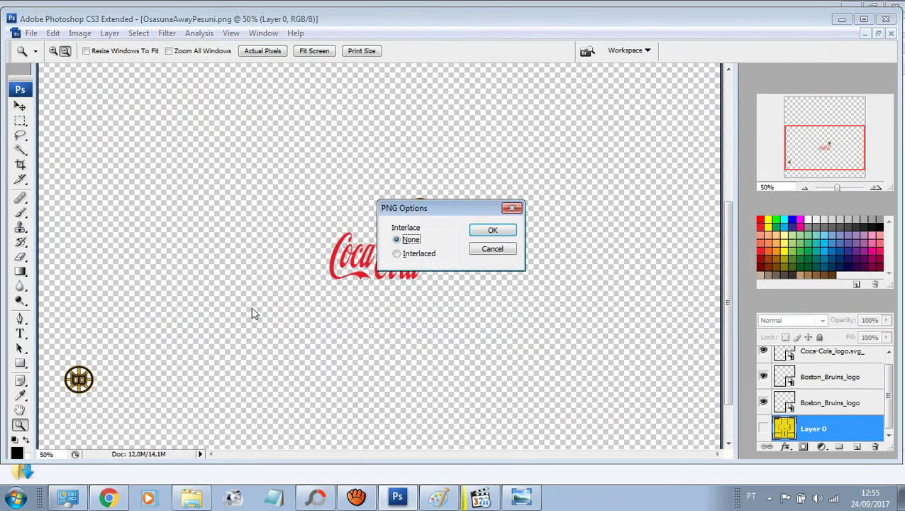
{"action": "left_click", "coordinate": [491, 232]}
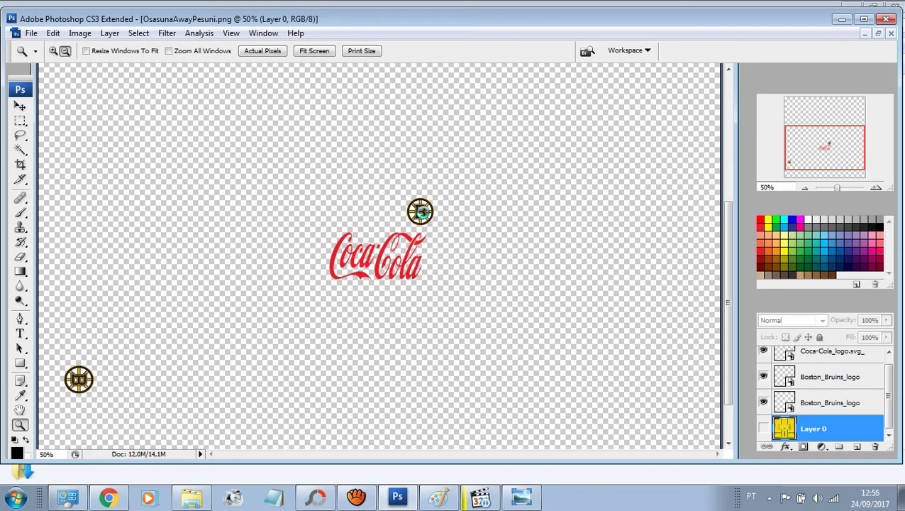
Minimise Photoshop and open the OsasunaAwayPesuni image from the Downloads folder in Paint.
{"action": "left_click", "coordinate": [841, 19]}
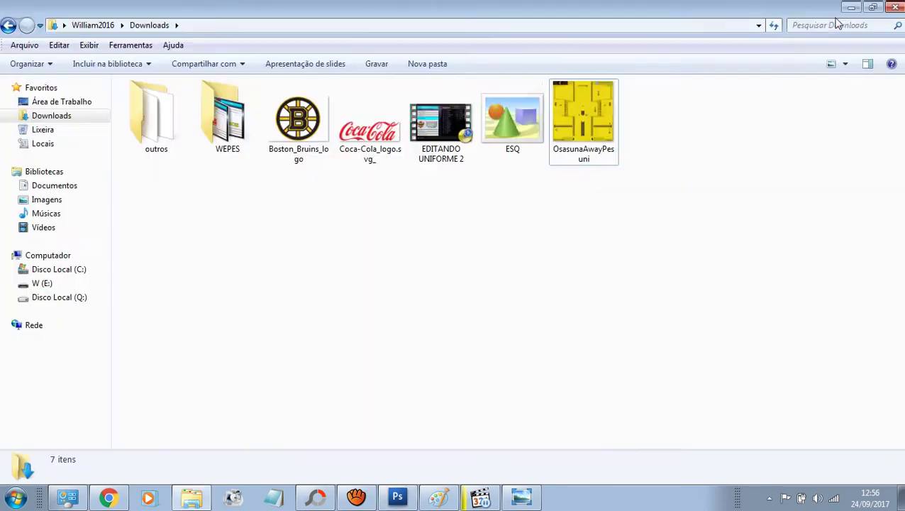
{"action": "left_click", "coordinate": [568, 112]}
{"action": "right_click", "coordinate": [568, 112]}
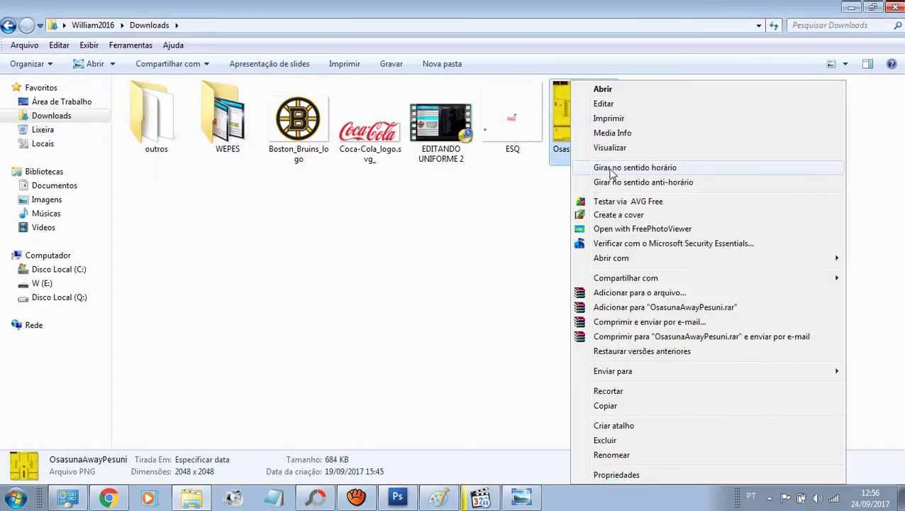
{"action": "mouse_move", "coordinate": [614, 261]}
{"action": "left_click", "coordinate": [430, 335]}
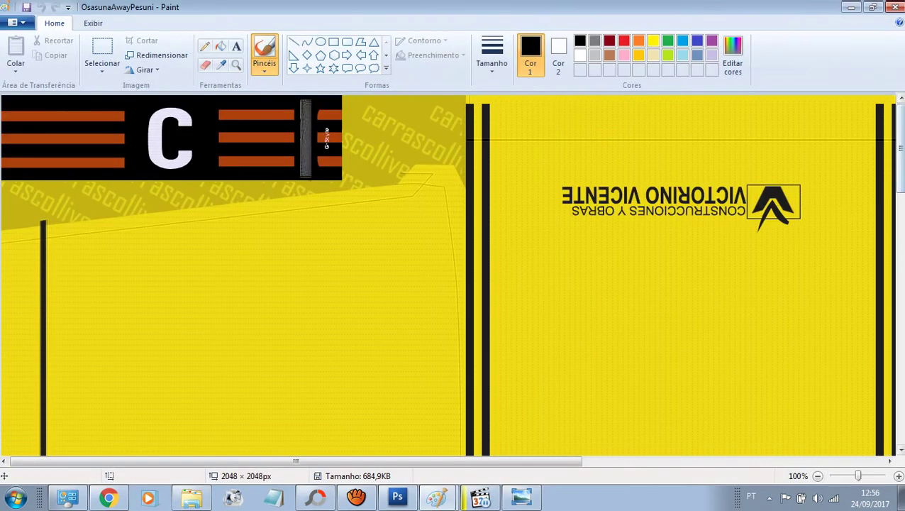
Cover the upside-down Construcciones y Obras Victorino Vicente logo with a copied plain yellow patch of about 369 × 122 px.
{"action": "left_click", "coordinate": [897, 475]}
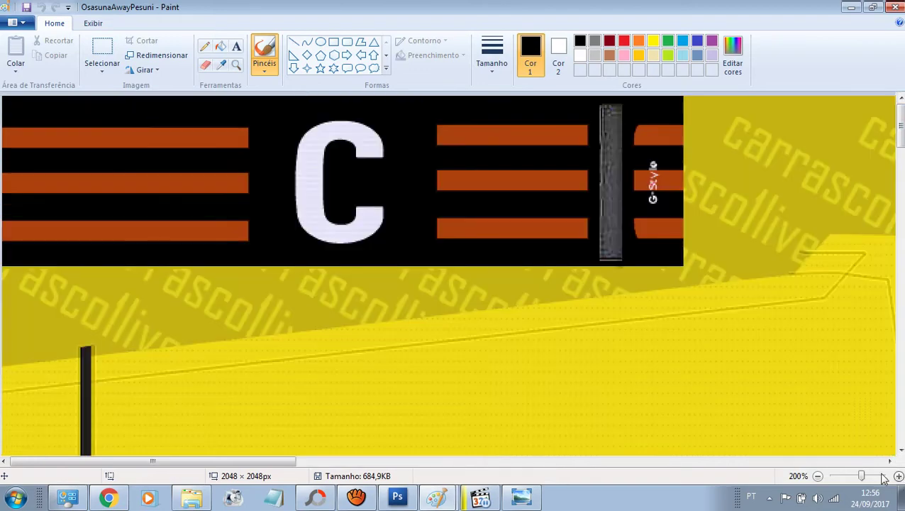
{"action": "left_click_drag", "start_coordinate": [283, 462], "coordinate": [604, 461]}
{"action": "scroll", "coordinate": [706, 244], "scroll_direction": "down", "scroll_amount": 3}
{"action": "scroll", "coordinate": [446, 273], "scroll_direction": "up", "scroll_amount": 1}
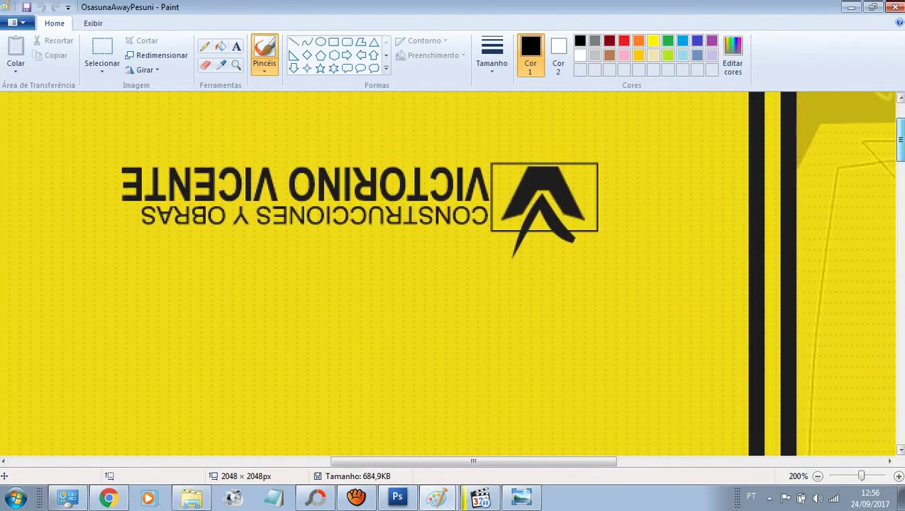
{"action": "left_click", "coordinate": [102, 53]}
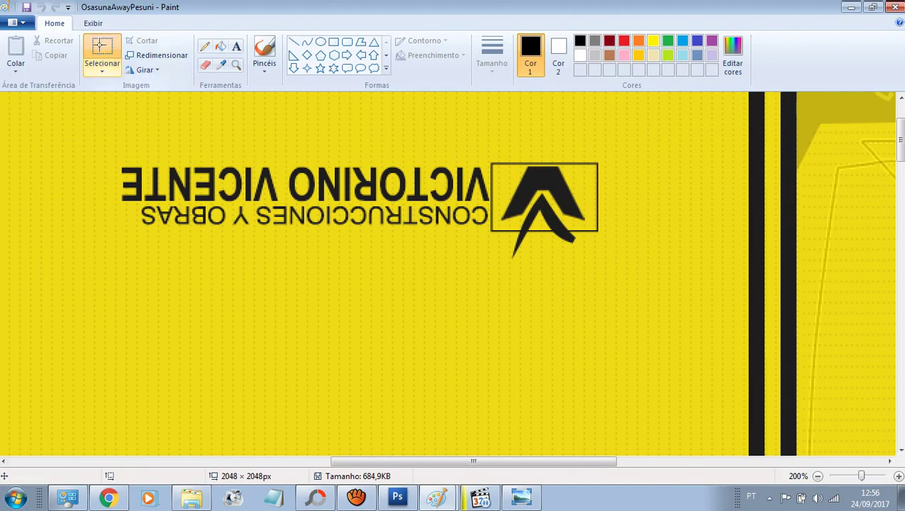
{"action": "left_click_drag", "start_coordinate": [113, 276], "coordinate": [602, 436]}
{"action": "right_click", "coordinate": [570, 388]}
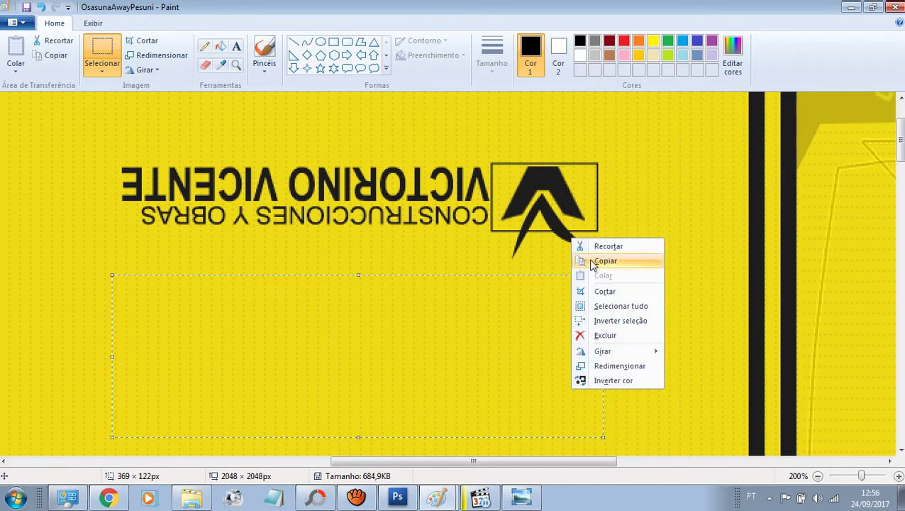
{"action": "left_click", "coordinate": [592, 263]}
{"action": "left_click", "coordinate": [17, 49]}
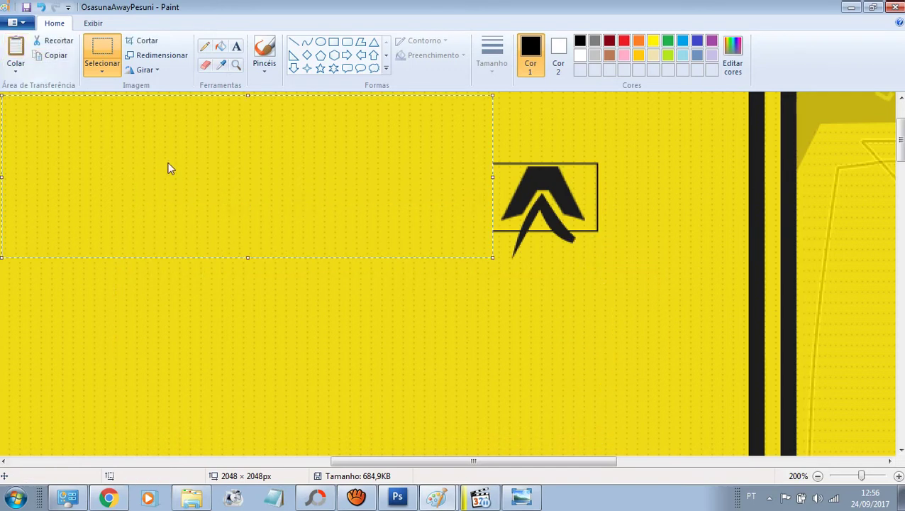
{"action": "left_click_drag", "start_coordinate": [168, 166], "coordinate": [273, 195]}
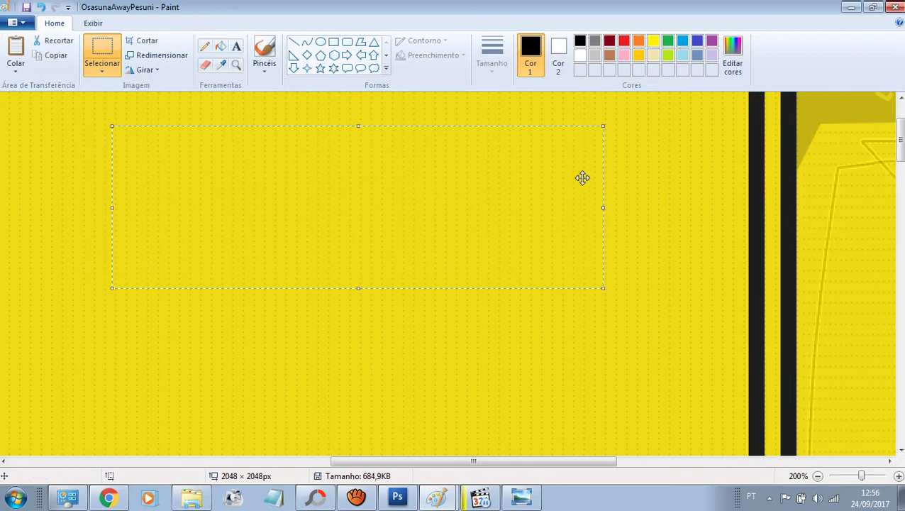
{"action": "left_click", "coordinate": [665, 131]}
Cover the OSELK logo on the upper-right panel of the texture with a copied plain yellow patch of about 122 × 216 px.
{"action": "left_click_drag", "start_coordinate": [572, 461], "coordinate": [813, 462]}
{"action": "scroll", "coordinate": [675, 294], "scroll_direction": "down", "scroll_amount": 4}
{"action": "scroll", "coordinate": [674, 291], "scroll_direction": "up", "scroll_amount": 2}
{"action": "left_click_drag", "start_coordinate": [900, 170], "coordinate": [899, 178]}
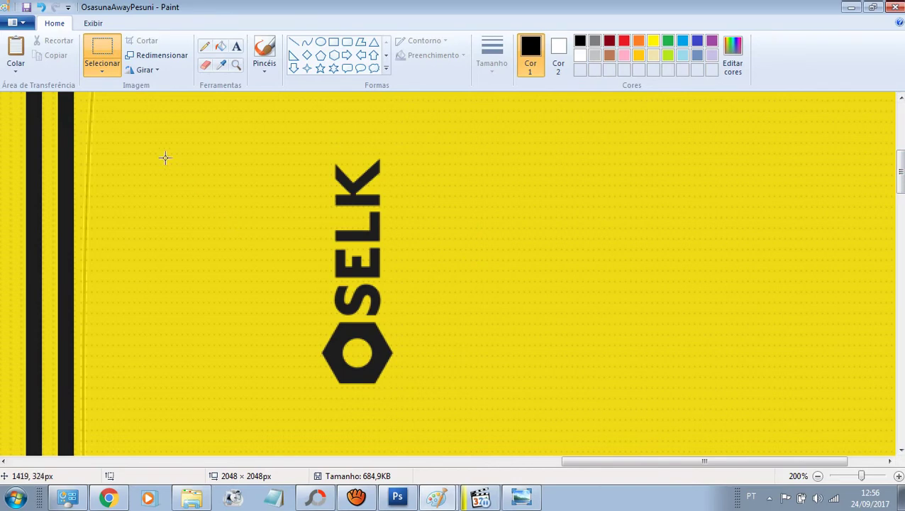
{"action": "left_click_drag", "start_coordinate": [139, 127], "coordinate": [300, 414]}
{"action": "right_click", "coordinate": [202, 155]}
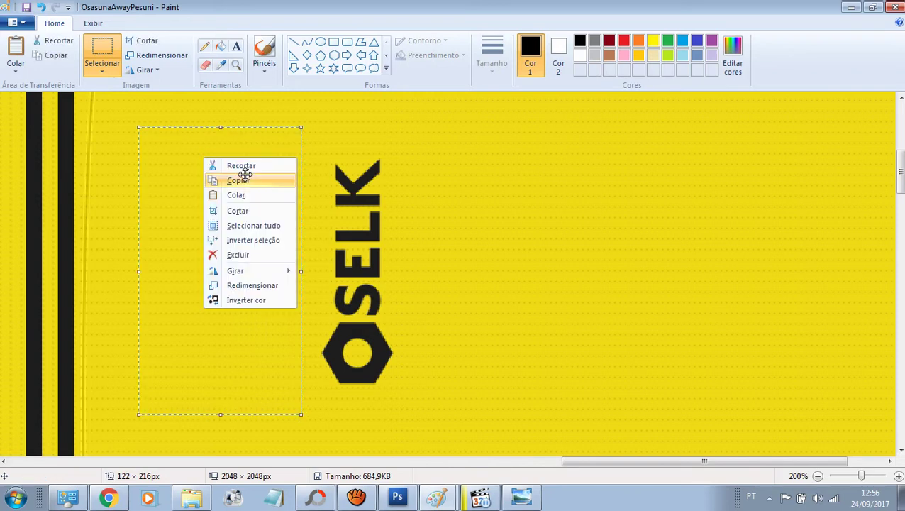
{"action": "left_click", "coordinate": [244, 178]}
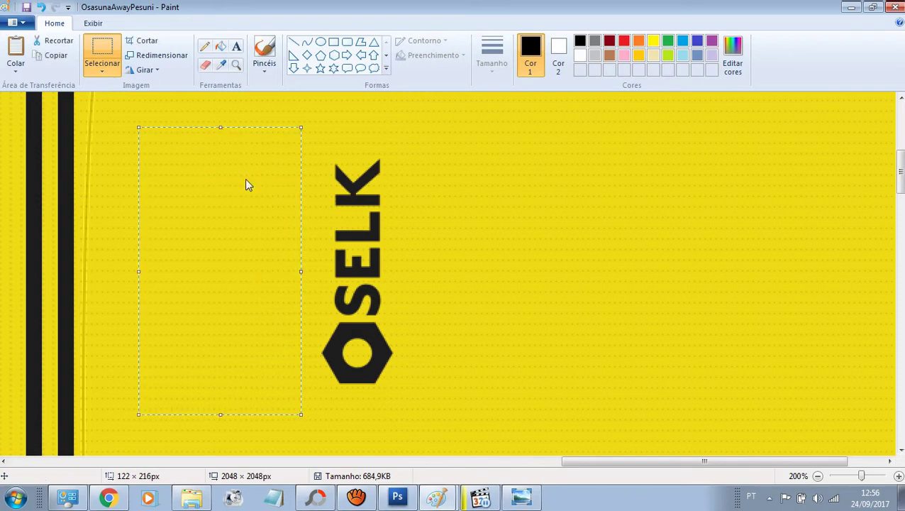
{"action": "left_click", "coordinate": [16, 48]}
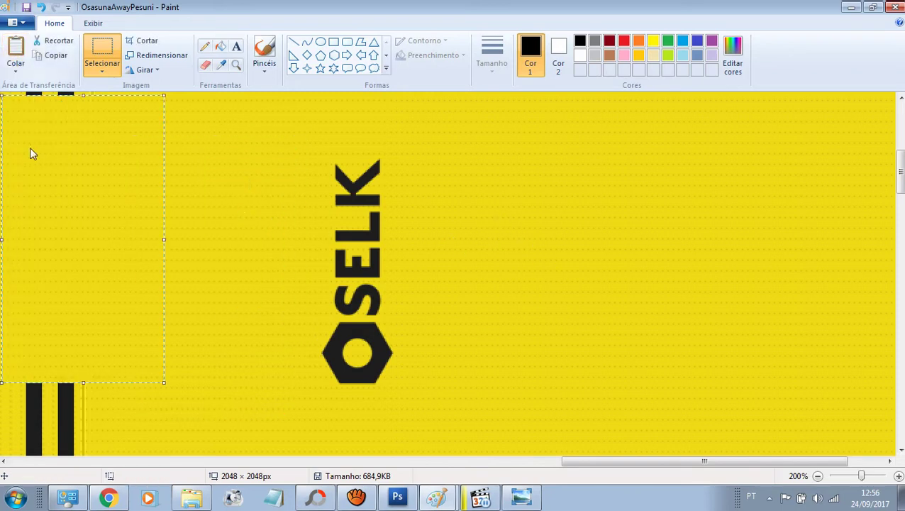
{"action": "left_click_drag", "start_coordinate": [30, 147], "coordinate": [303, 204]}
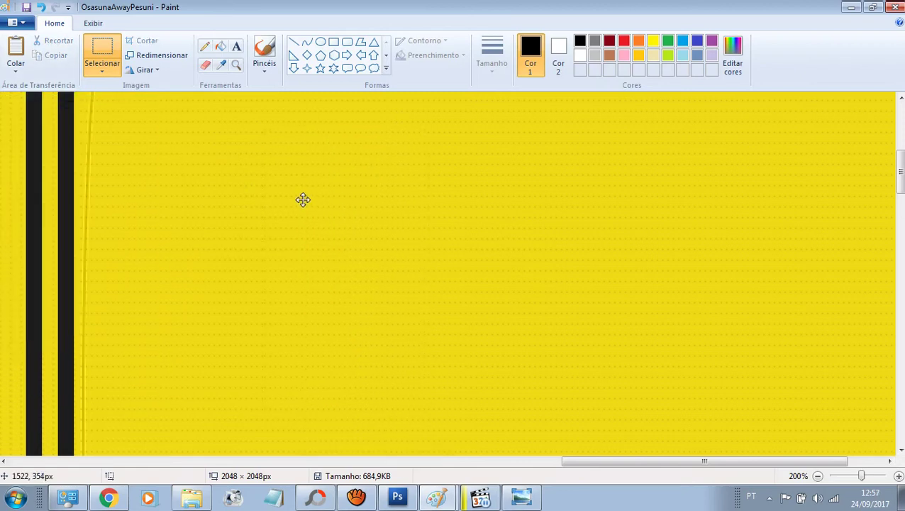
{"action": "left_click", "coordinate": [685, 210]}
Cover the OSELK logo beside the right CARRASCO strip with a copied plain yellow patch of about 85 × 202 px.
{"action": "scroll", "coordinate": [677, 207], "scroll_direction": "down", "scroll_amount": 5}
{"action": "scroll", "coordinate": [713, 367], "scroll_direction": "down", "scroll_amount": 4}
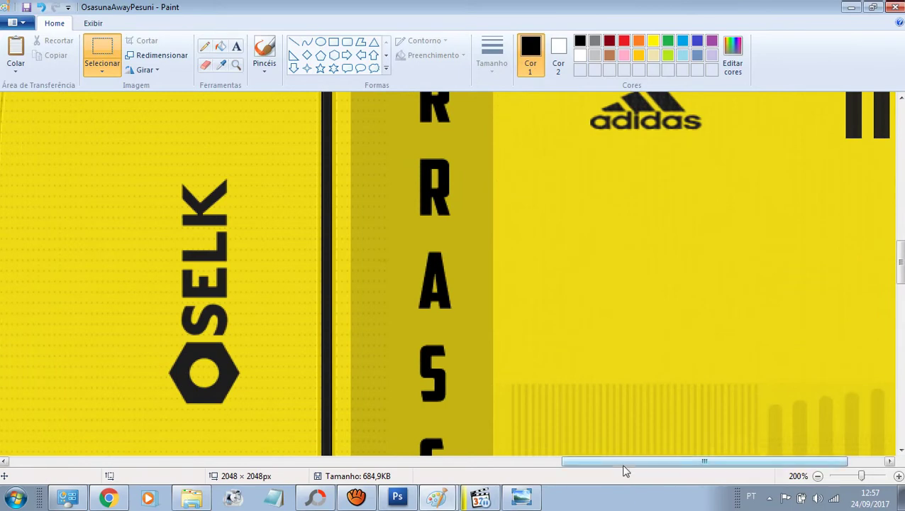
{"action": "left_click_drag", "start_coordinate": [620, 463], "coordinate": [563, 464]}
{"action": "scroll", "coordinate": [265, 234], "scroll_direction": "down", "scroll_amount": 2}
{"action": "scroll", "coordinate": [266, 234], "scroll_direction": "up", "scroll_amount": 2}
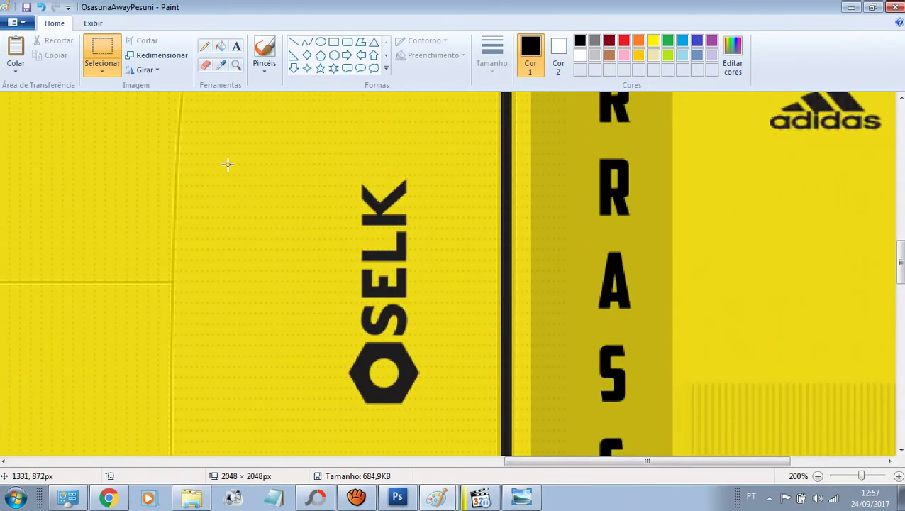
{"action": "left_click_drag", "start_coordinate": [220, 160], "coordinate": [332, 428]}
{"action": "right_click", "coordinate": [290, 249]}
{"action": "left_click", "coordinate": [317, 270]}
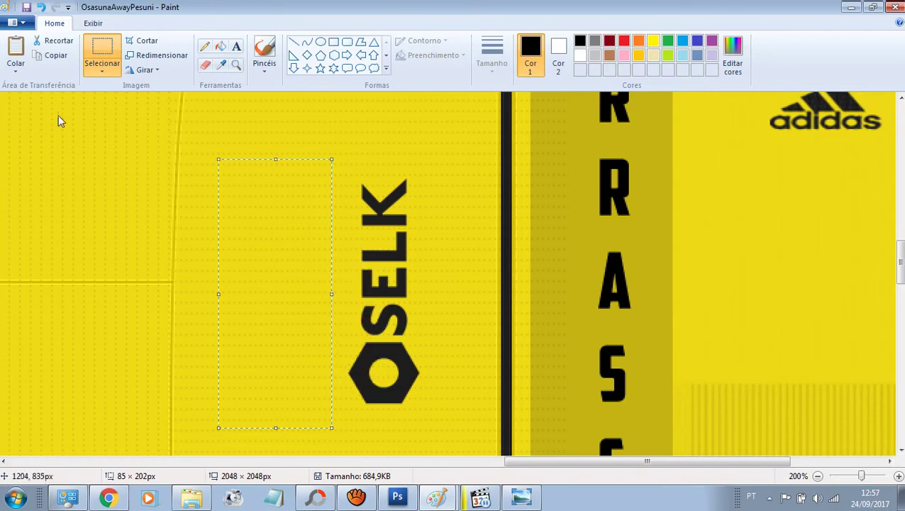
{"action": "left_click", "coordinate": [15, 52]}
{"action": "left_click_drag", "start_coordinate": [42, 205], "coordinate": [354, 259]}
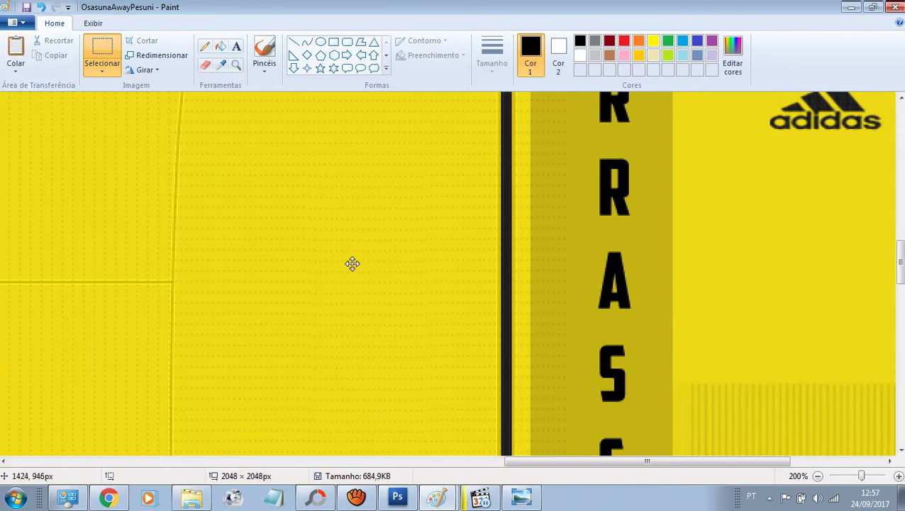
{"action": "left_click", "coordinate": [268, 144]}
Try to cover the 50 el sadar logo with a copied yellow patch of about 105 × 44 px, and undo it.
{"action": "left_click_drag", "start_coordinate": [669, 462], "coordinate": [416, 426]}
{"action": "scroll", "coordinate": [487, 236], "scroll_direction": "up", "scroll_amount": 3}
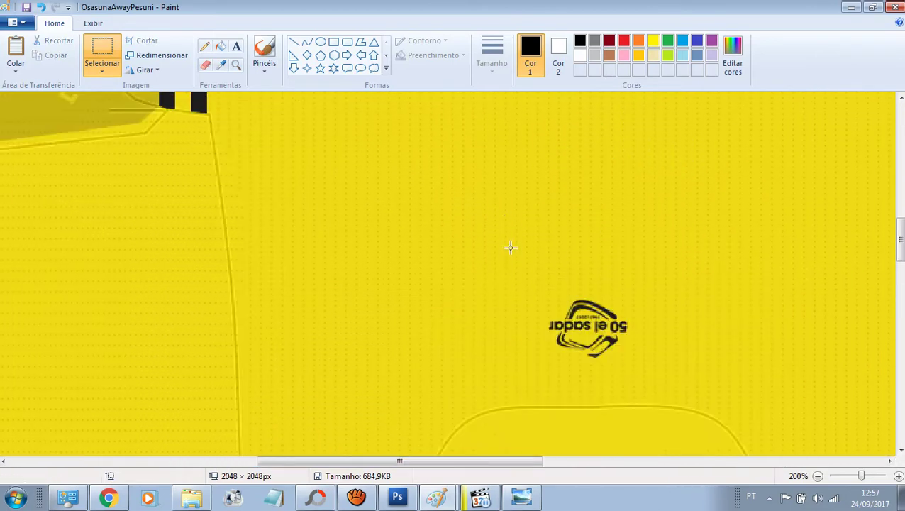
{"action": "left_click_drag", "start_coordinate": [511, 237], "coordinate": [647, 291]}
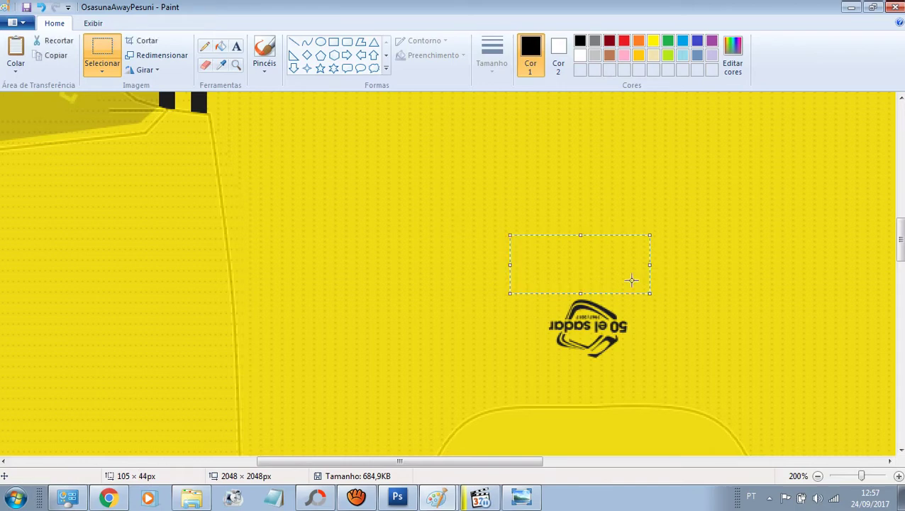
{"action": "right_click", "coordinate": [626, 273]}
{"action": "left_click", "coordinate": [642, 290]}
{"action": "left_click", "coordinate": [15, 62]}
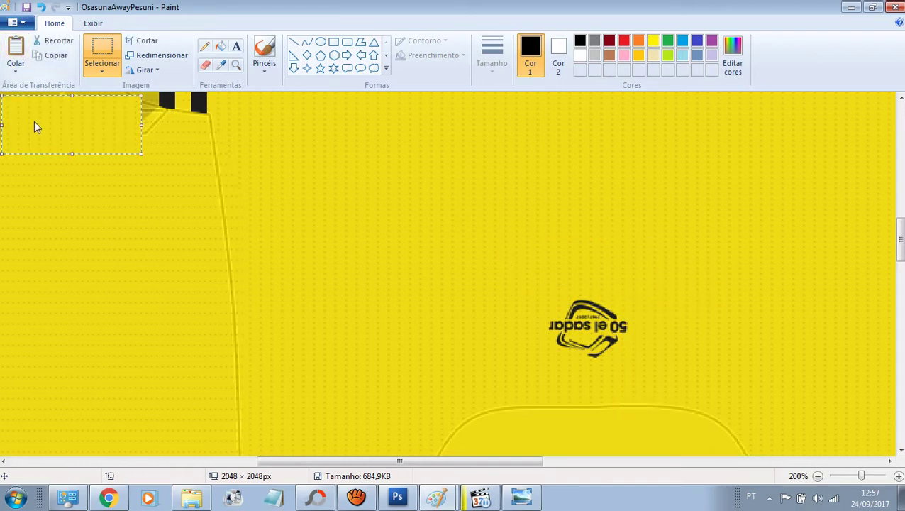
{"action": "left_click_drag", "start_coordinate": [33, 122], "coordinate": [566, 320]}
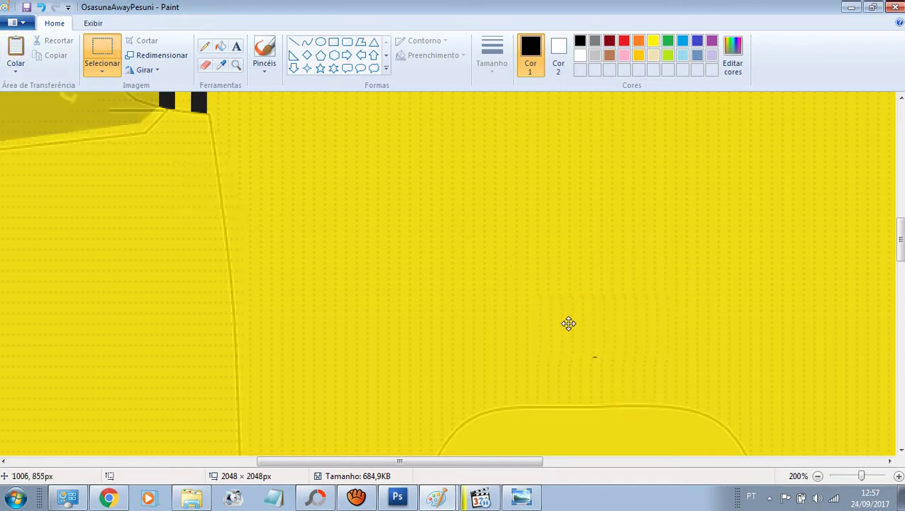
{"action": "key", "text": "ctrl+z"}
Cover the 50 el sadar logo with a copied plain yellow patch of about 122 × 63 px.
{"action": "left_click_drag", "start_coordinate": [499, 209], "coordinate": [660, 287]}
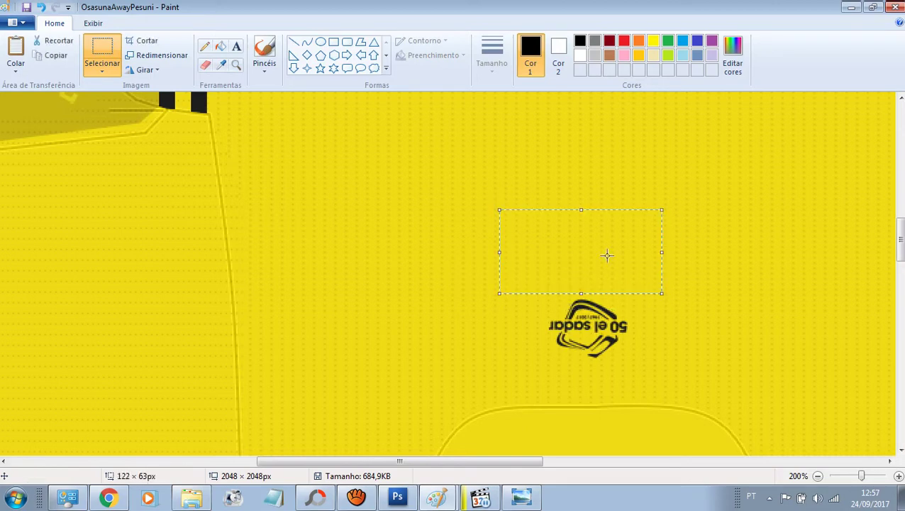
{"action": "right_click", "coordinate": [601, 242]}
{"action": "left_click", "coordinate": [626, 264]}
{"action": "left_click", "coordinate": [16, 50]}
{"action": "left_click_drag", "start_coordinate": [83, 137], "coordinate": [583, 321]}
{"action": "left_click", "coordinate": [621, 185]}
Look over the whole kit texture for any remaining sponsor logos.
{"action": "scroll", "coordinate": [659, 208], "scroll_direction": "up", "scroll_amount": 6}
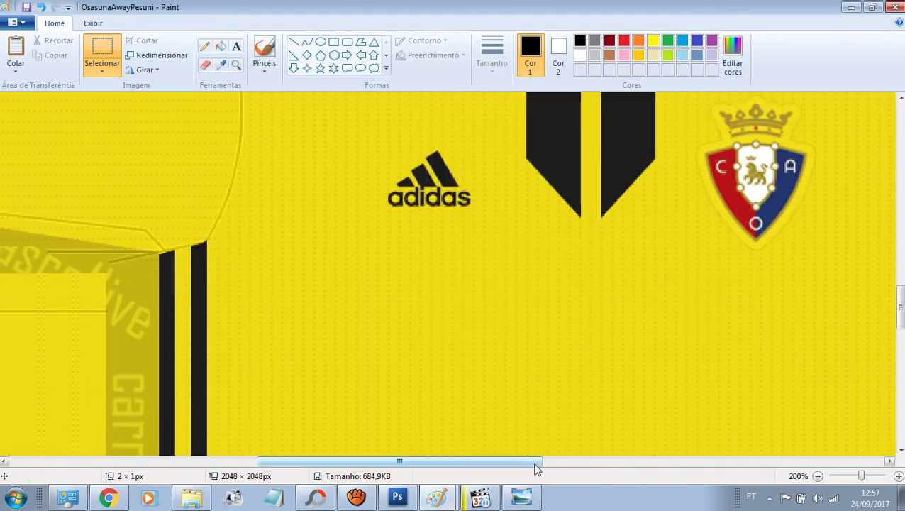
{"action": "left_click_drag", "start_coordinate": [537, 465], "coordinate": [232, 441]}
{"action": "scroll", "coordinate": [326, 257], "scroll_direction": "up", "scroll_amount": 10}
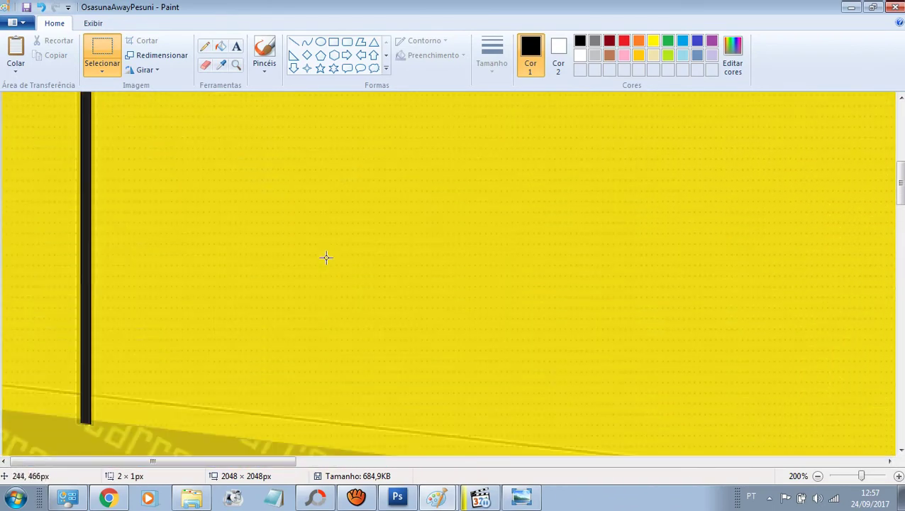
{"action": "scroll", "coordinate": [327, 269], "scroll_direction": "down", "scroll_amount": 5}
{"action": "left_click", "coordinate": [817, 476]}
{"action": "left_click", "coordinate": [817, 476]}
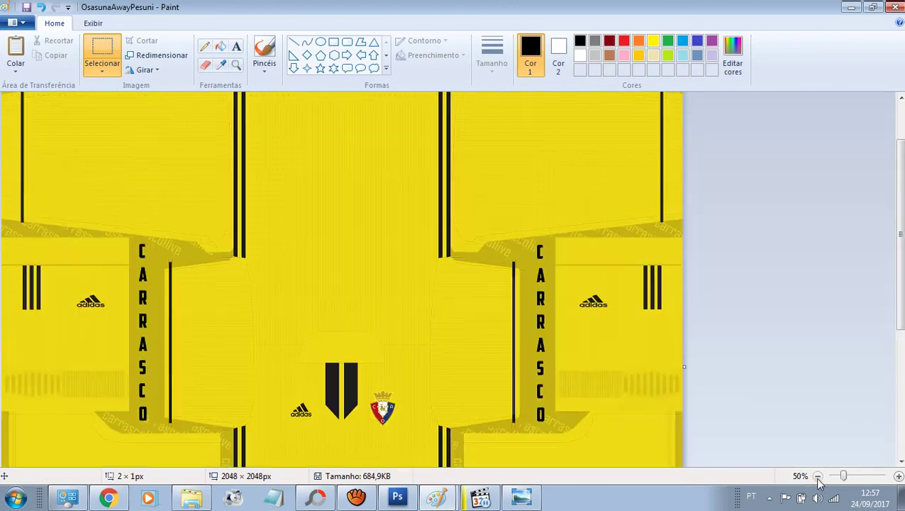
{"action": "left_click", "coordinate": [817, 476]}
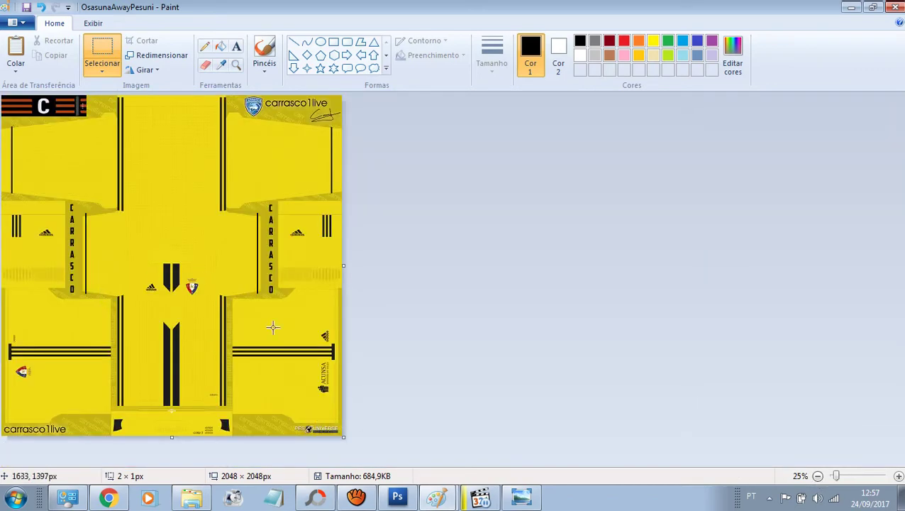
{"action": "left_click", "coordinate": [898, 475]}
{"action": "left_click", "coordinate": [899, 476]}
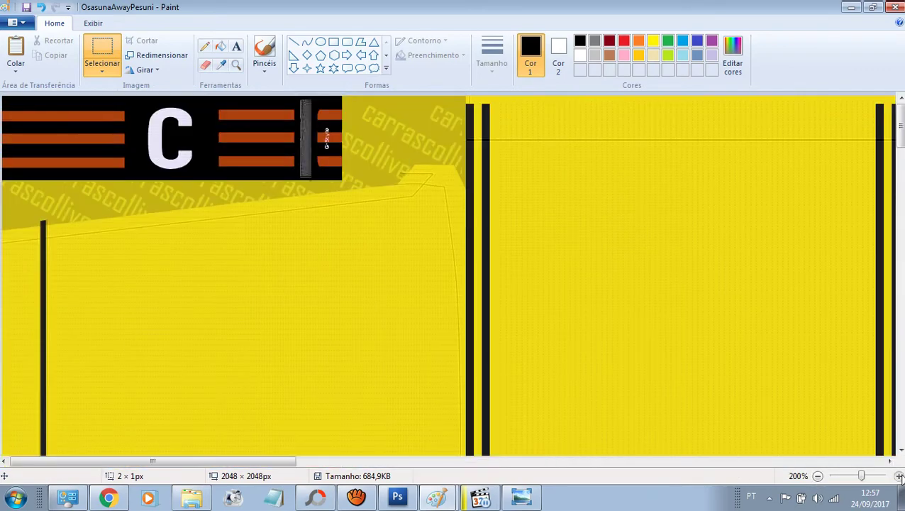
Cover the Osasuna crest on the shirt front with a copied plain yellow patch of about 131 × 117 px.
{"action": "left_click", "coordinate": [899, 476]}
{"action": "scroll", "coordinate": [525, 301], "scroll_direction": "right", "scroll_amount": 10}
{"action": "scroll", "coordinate": [526, 302], "scroll_direction": "down", "scroll_amount": 15}
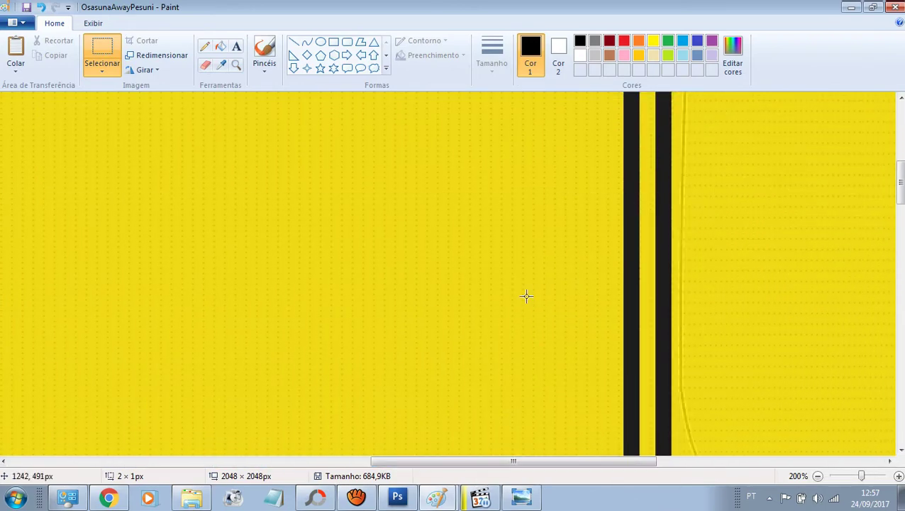
{"action": "scroll", "coordinate": [519, 397], "scroll_direction": "up", "scroll_amount": 3}
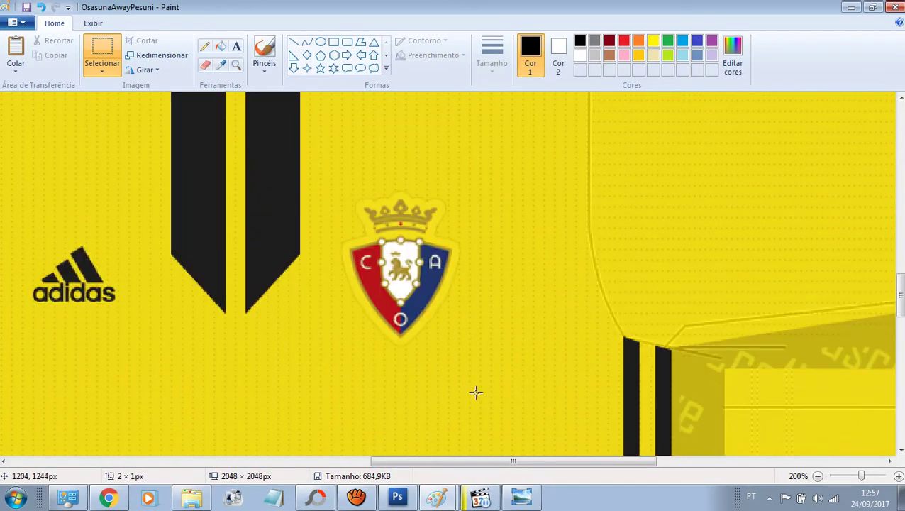
{"action": "scroll", "coordinate": [763, 283], "scroll_direction": "down", "scroll_amount": 3}
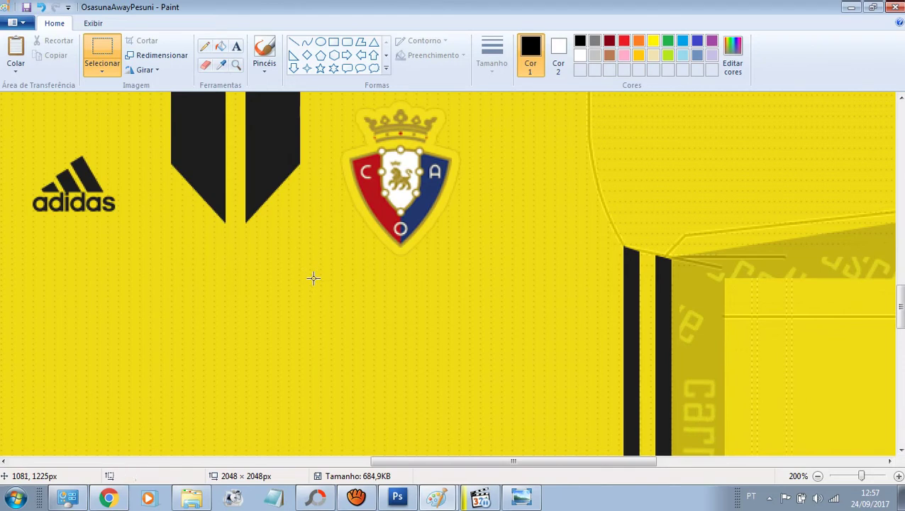
{"action": "left_click_drag", "start_coordinate": [314, 278], "coordinate": [489, 434]}
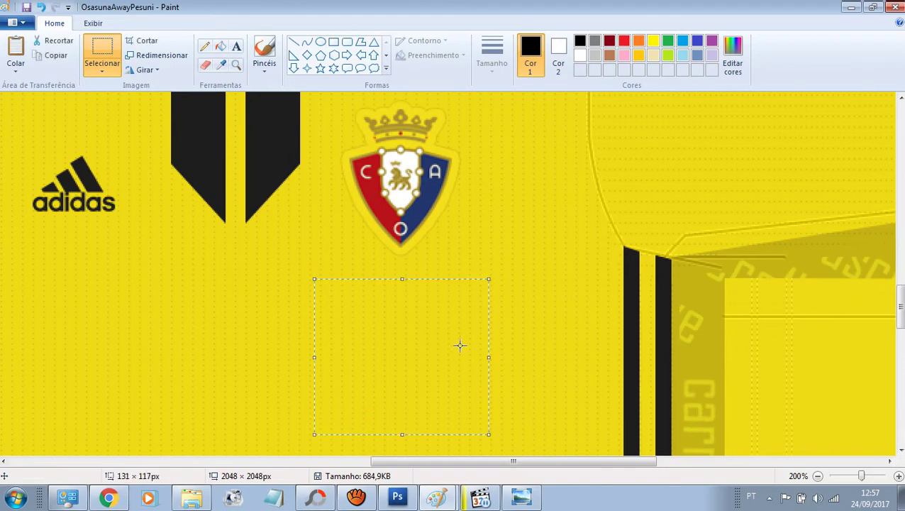
{"action": "right_click", "coordinate": [459, 346]}
{"action": "left_click", "coordinate": [495, 345]}
{"action": "scroll", "coordinate": [513, 318], "scroll_direction": "up", "scroll_amount": 6}
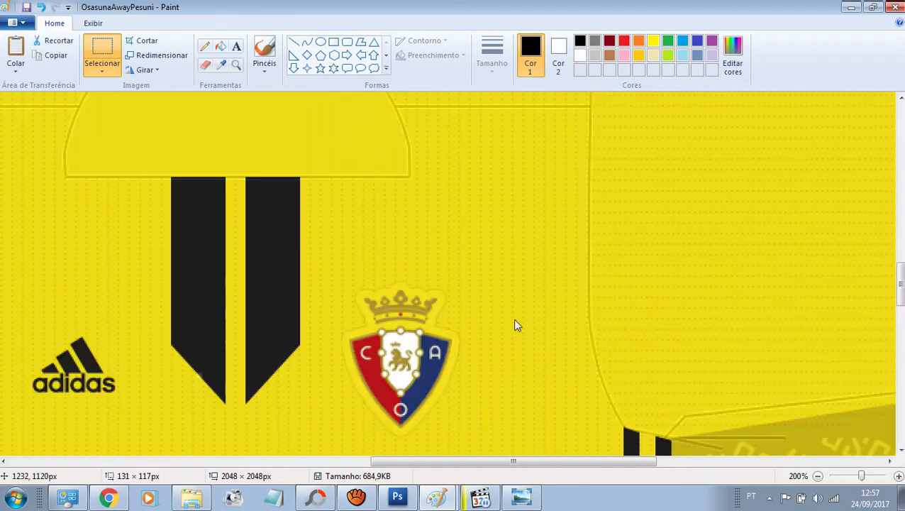
{"action": "left_click", "coordinate": [12, 57]}
{"action": "left_click_drag", "start_coordinate": [92, 170], "coordinate": [401, 140]}
{"action": "scroll", "coordinate": [395, 188], "scroll_direction": "down", "scroll_amount": 6}
{"action": "scroll", "coordinate": [400, 139], "scroll_direction": "up", "scroll_amount": 6}
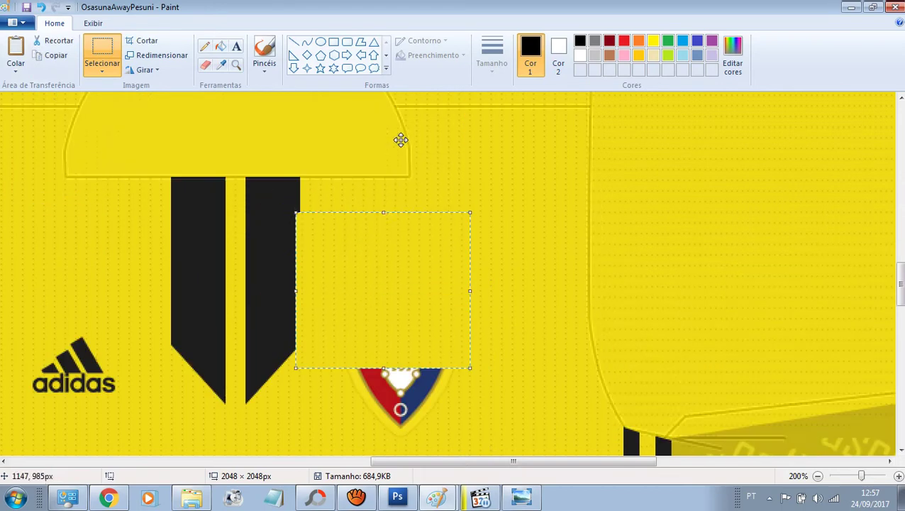
{"action": "left_click_drag", "start_coordinate": [398, 238], "coordinate": [432, 345]}
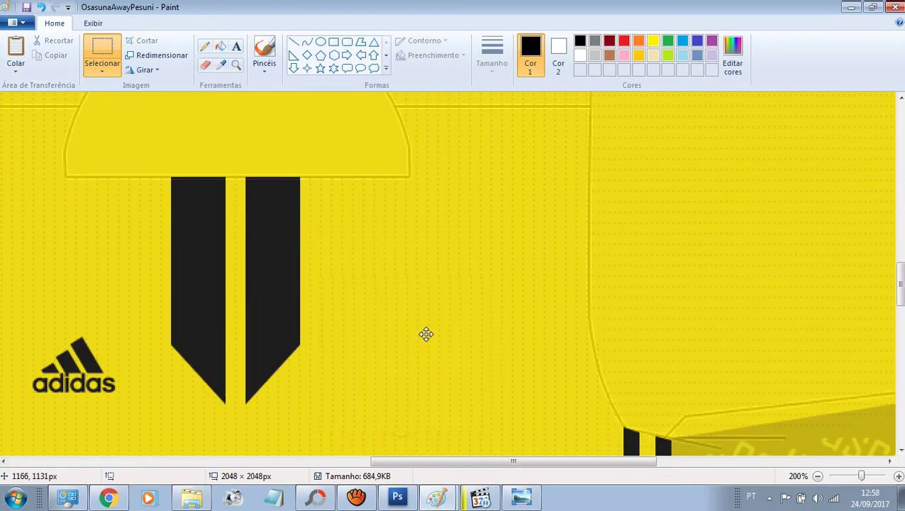
{"action": "left_click", "coordinate": [491, 145]}
Cover the sideways Osasuna crest on the left shorts leg with a copied plain yellow patch of about 130 × 135 px.
{"action": "scroll", "coordinate": [496, 137], "scroll_direction": "down", "scroll_amount": 6}
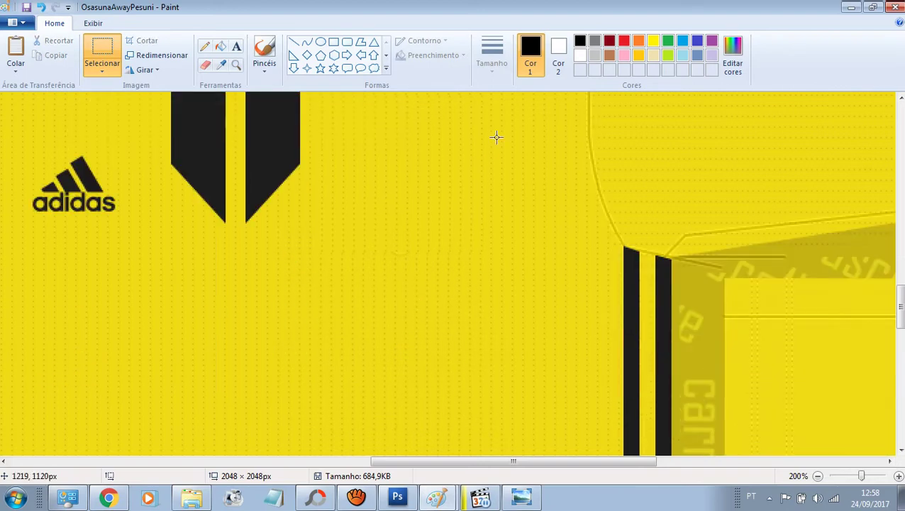
{"action": "scroll", "coordinate": [496, 137], "scroll_direction": "down", "scroll_amount": 12}
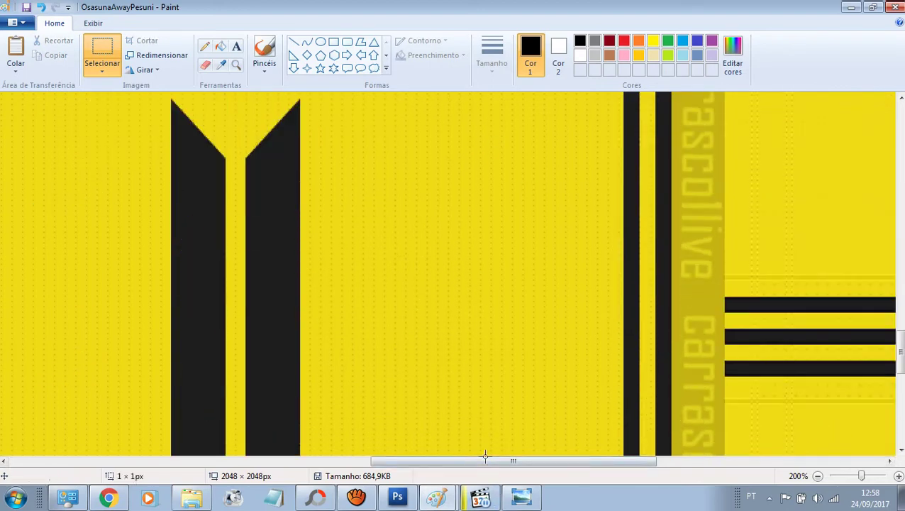
{"action": "left_click_drag", "start_coordinate": [485, 460], "coordinate": [178, 461]}
{"action": "scroll", "coordinate": [293, 345], "scroll_direction": "down", "scroll_amount": 3}
{"action": "scroll", "coordinate": [269, 243], "scroll_direction": "down", "scroll_amount": 3}
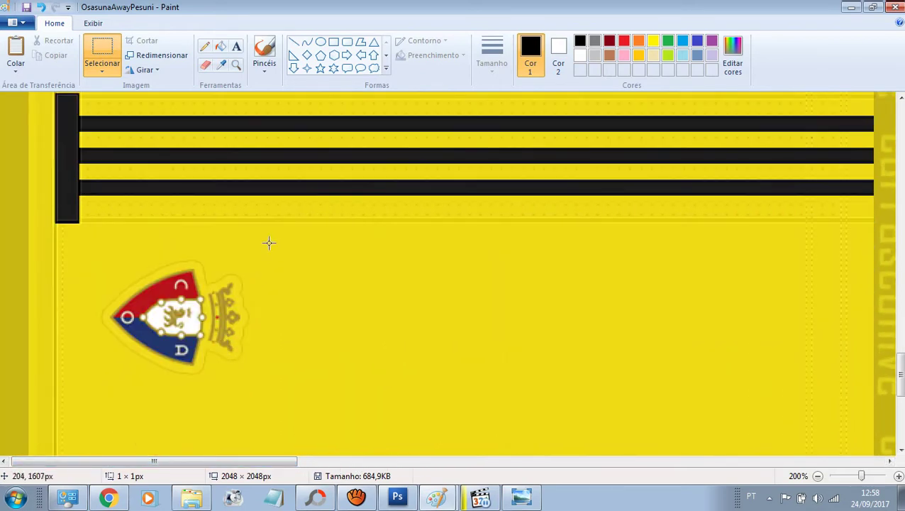
{"action": "left_click_drag", "start_coordinate": [270, 241], "coordinate": [443, 419]}
{"action": "right_click", "coordinate": [422, 357]}
{"action": "left_click", "coordinate": [465, 227]}
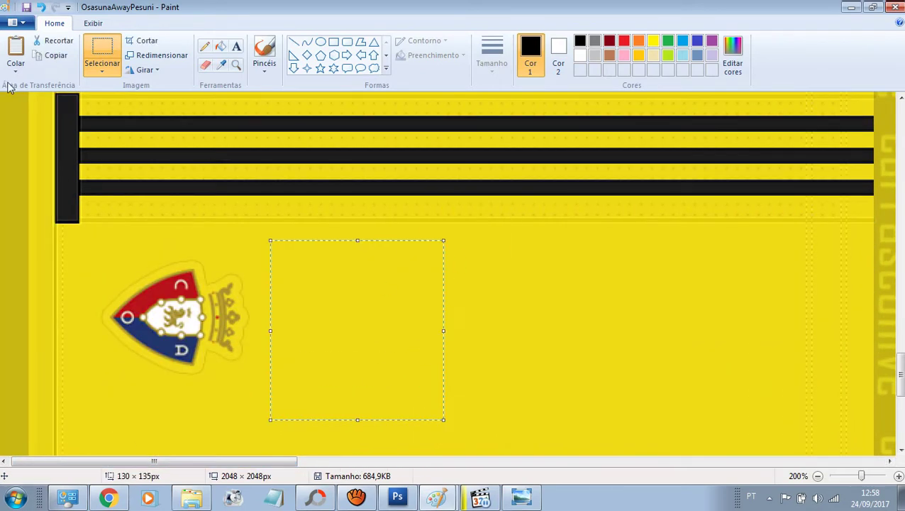
{"action": "left_click", "coordinate": [14, 61]}
{"action": "left_click_drag", "start_coordinate": [68, 154], "coordinate": [161, 310]}
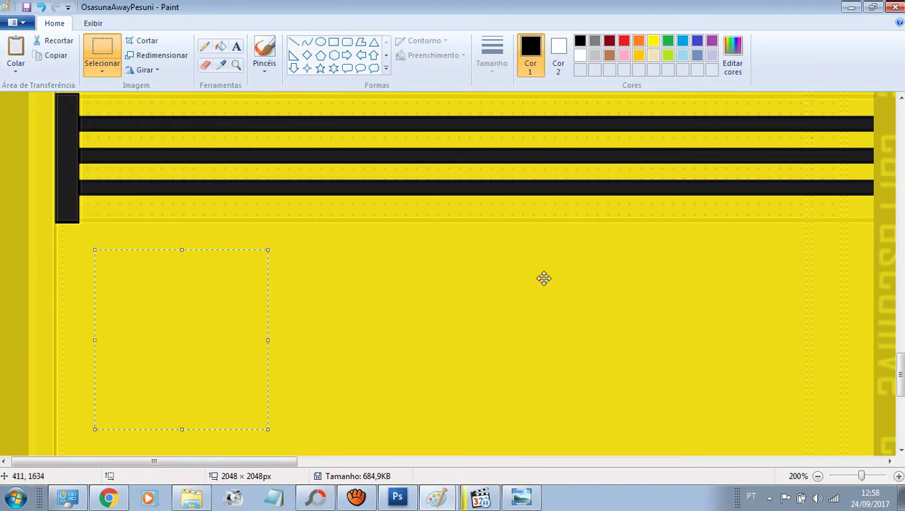
{"action": "left_click", "coordinate": [607, 252]}
Cover the ACUNSA logo on the right shorts leg with a copied plain yellow patch of about 203 × 207 px.
{"action": "left_click_drag", "start_coordinate": [246, 460], "coordinate": [837, 485]}
{"action": "scroll", "coordinate": [814, 368], "scroll_direction": "down", "scroll_amount": 1}
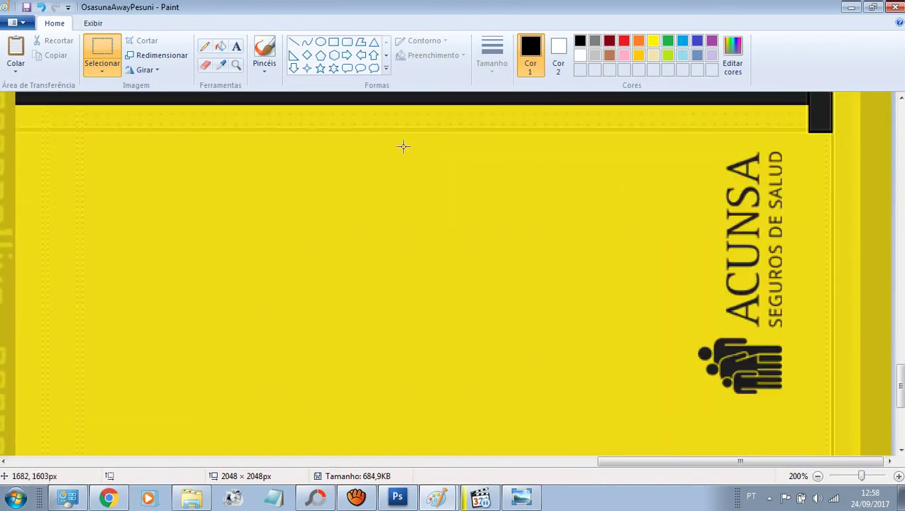
{"action": "left_click_drag", "start_coordinate": [402, 146], "coordinate": [672, 421]}
{"action": "right_click", "coordinate": [579, 253]}
{"action": "left_click", "coordinate": [613, 276]}
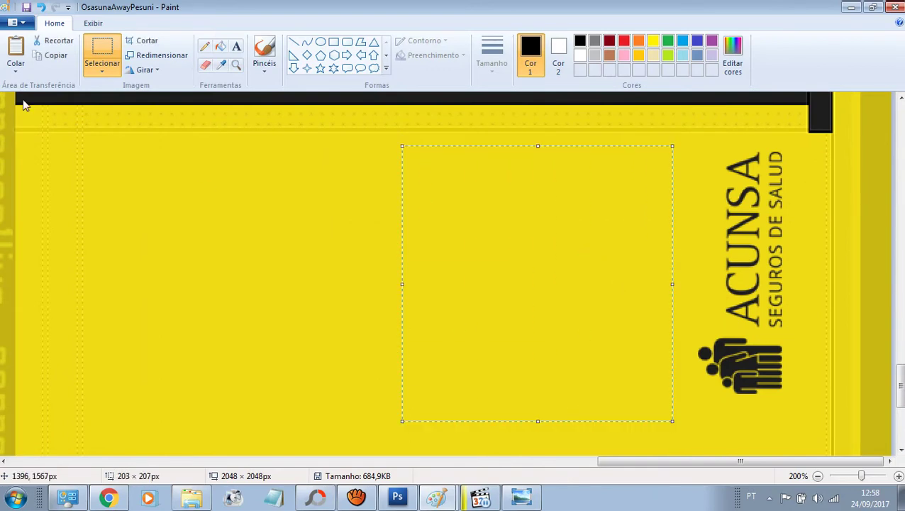
{"action": "left_click", "coordinate": [15, 51]}
{"action": "left_click_drag", "start_coordinate": [69, 182], "coordinate": [598, 235]}
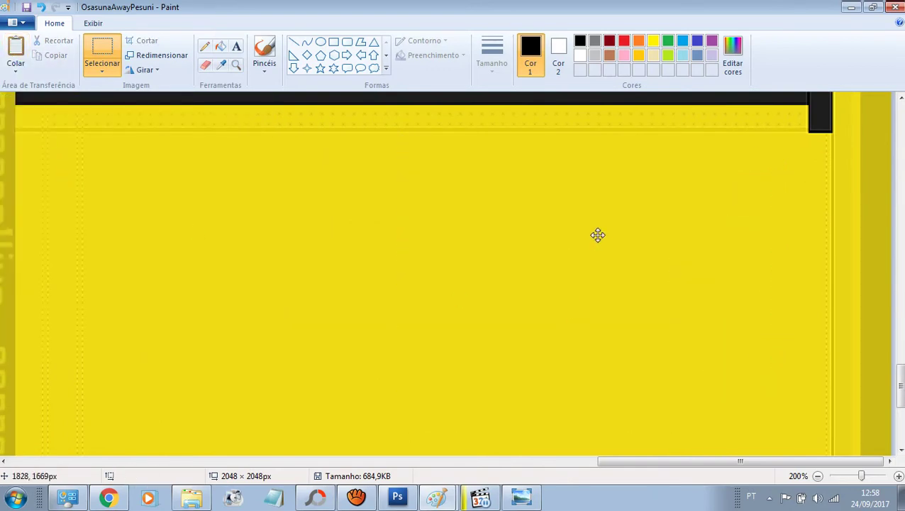
{"action": "left_click", "coordinate": [349, 210]}
Save the cleaned kit texture as a PNG named ESQ2 in Downloads, accepting the loss of transparency.
{"action": "scroll", "coordinate": [350, 210], "scroll_direction": "up", "scroll_amount": 3}
{"action": "left_click", "coordinate": [817, 475]}
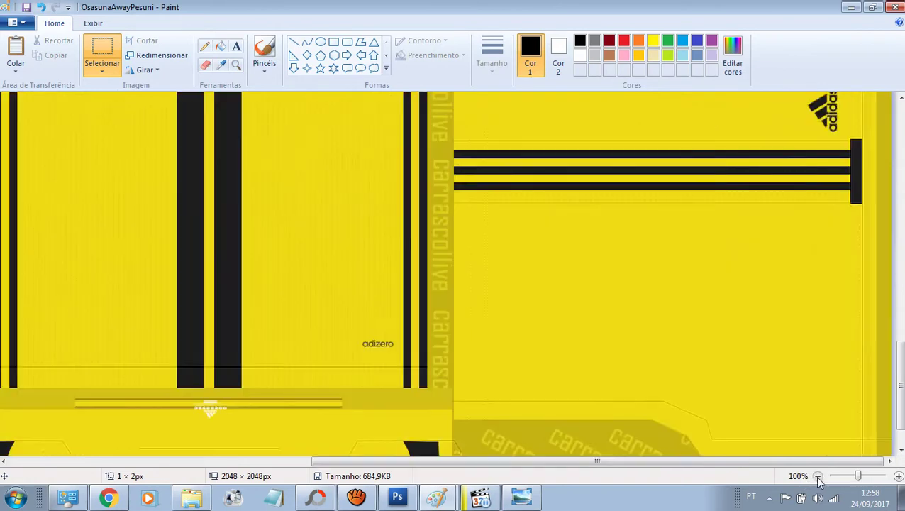
{"action": "left_click", "coordinate": [817, 476]}
{"action": "left_click", "coordinate": [817, 476]}
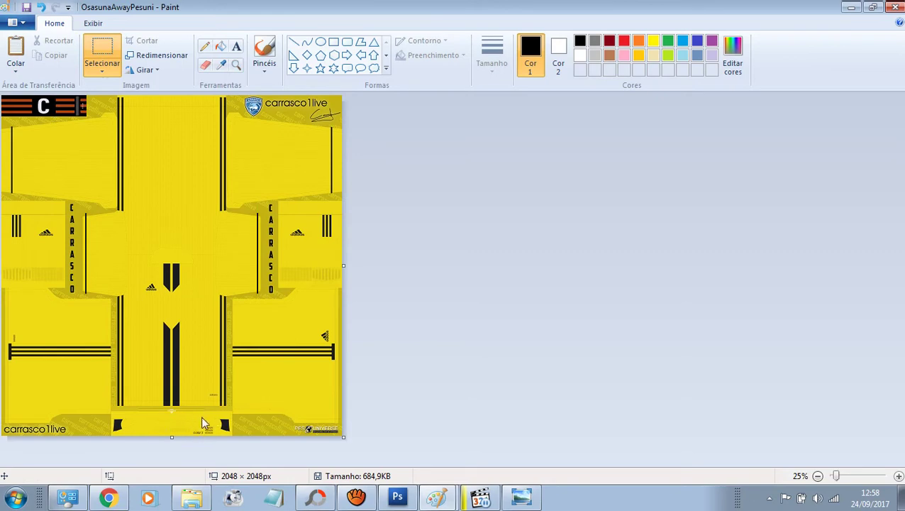
{"action": "key", "text": "F12"}
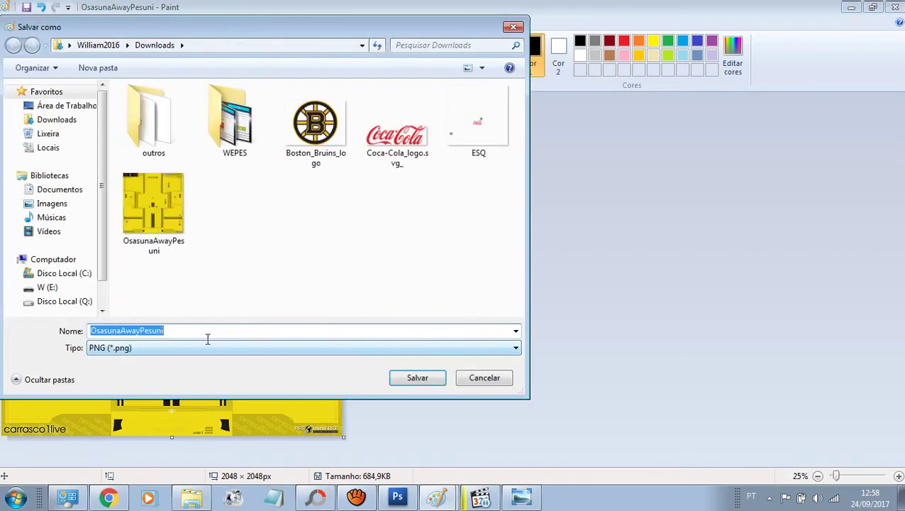
{"action": "type", "text": "ESQ"}
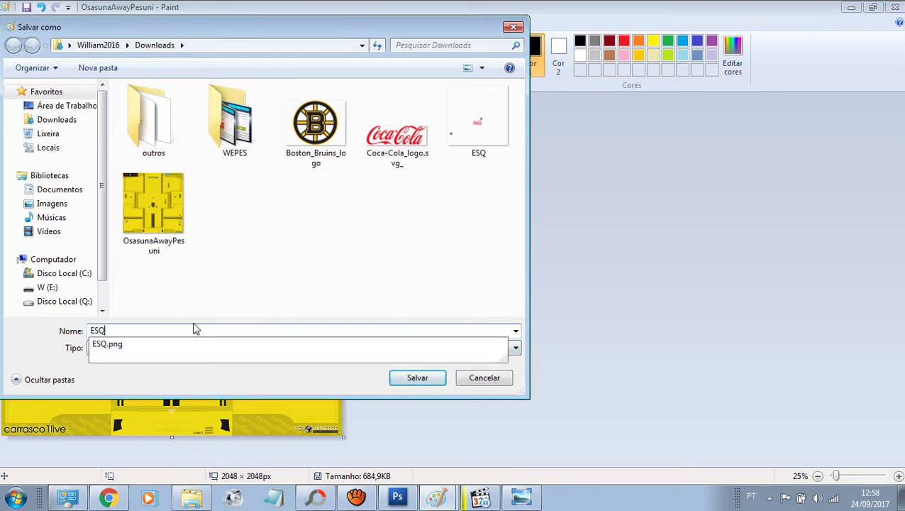
{"action": "left_click", "coordinate": [195, 329]}
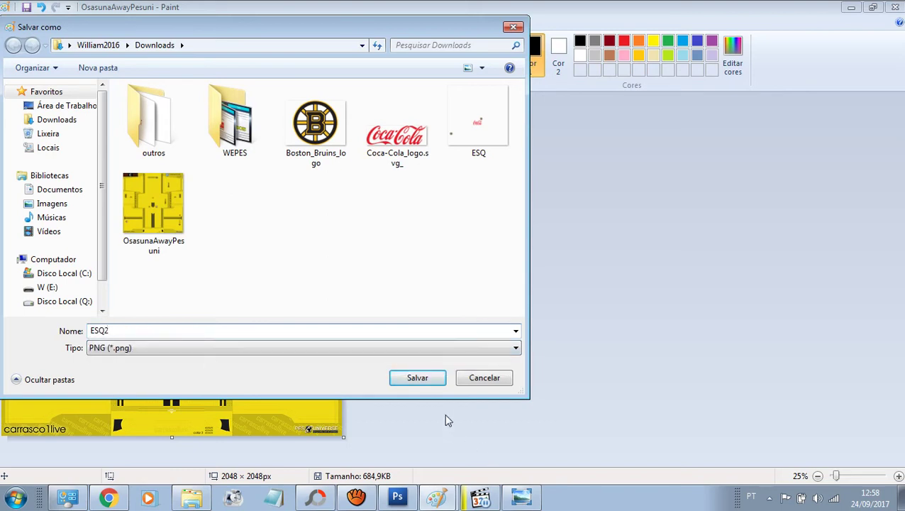
{"action": "left_click", "coordinate": [431, 381]}
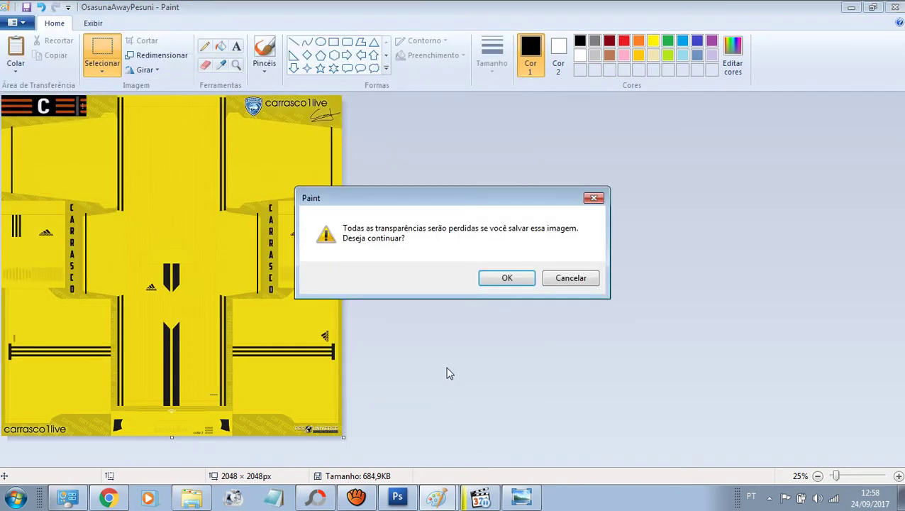
{"action": "left_click", "coordinate": [508, 278]}
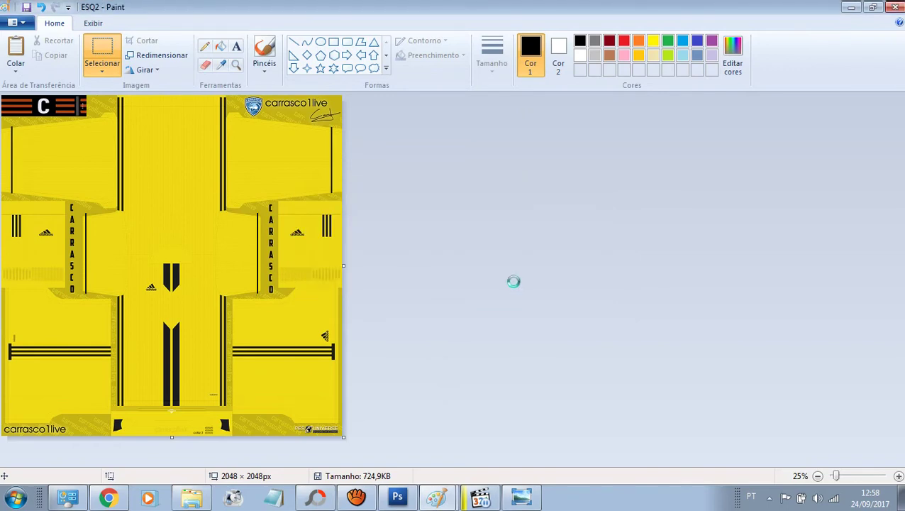
Close Paint and open the ESQ2 image from the Downloads folder in Adobe Photoshop CS3.
{"action": "key", "text": "alt+F4"}
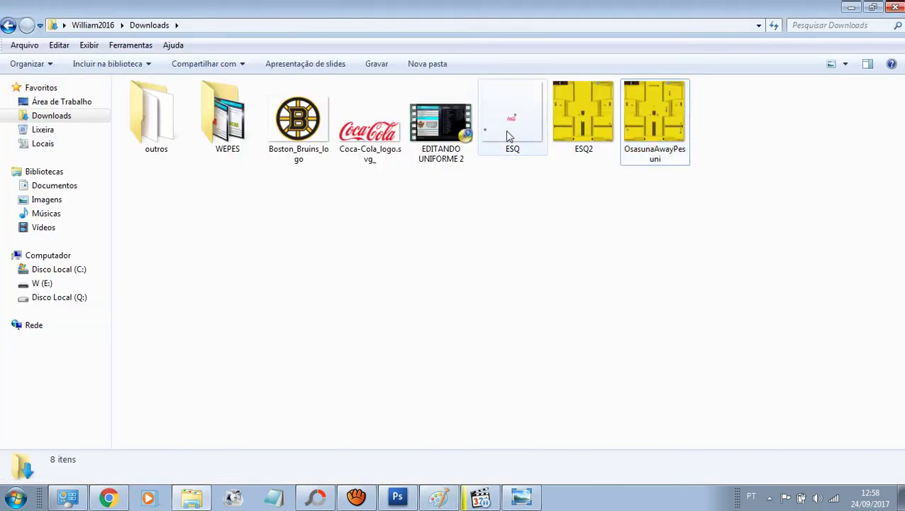
{"action": "left_click", "coordinate": [525, 134]}
{"action": "left_click", "coordinate": [591, 125]}
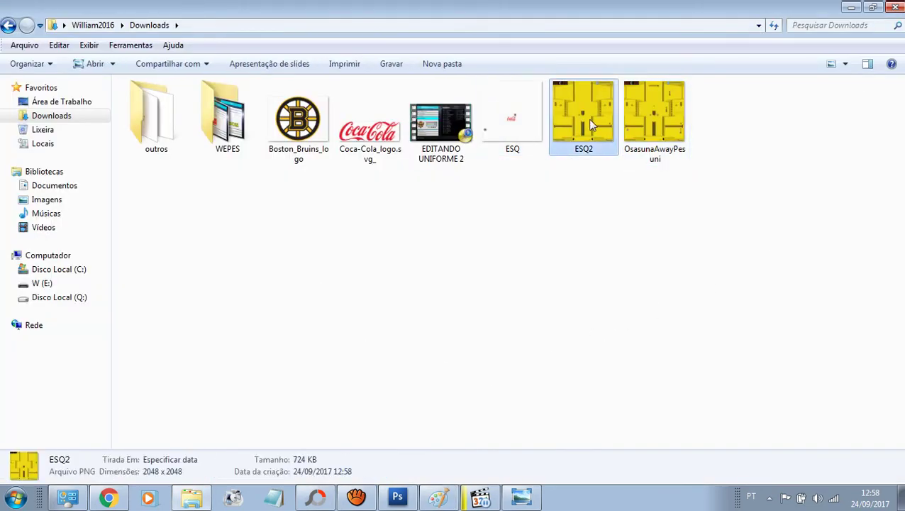
{"action": "left_click", "coordinate": [609, 251]}
{"action": "left_click", "coordinate": [578, 112]}
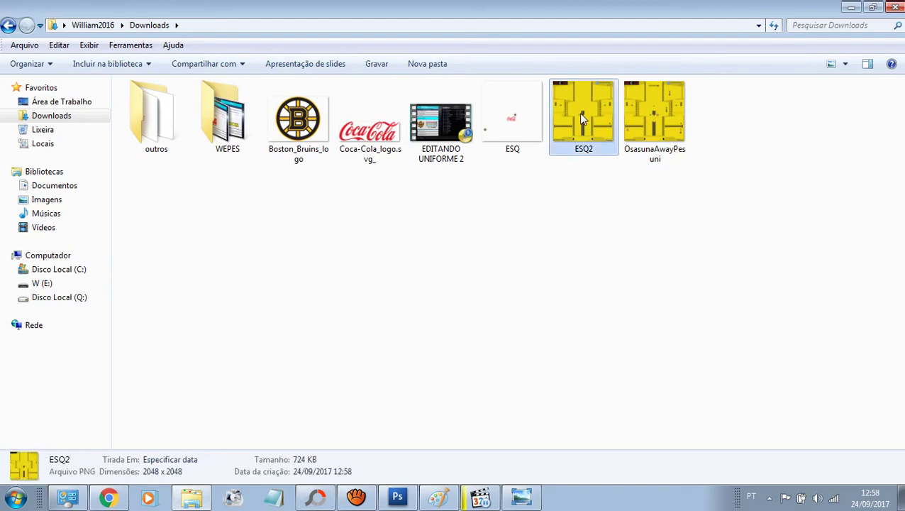
{"action": "right_click", "coordinate": [578, 113]}
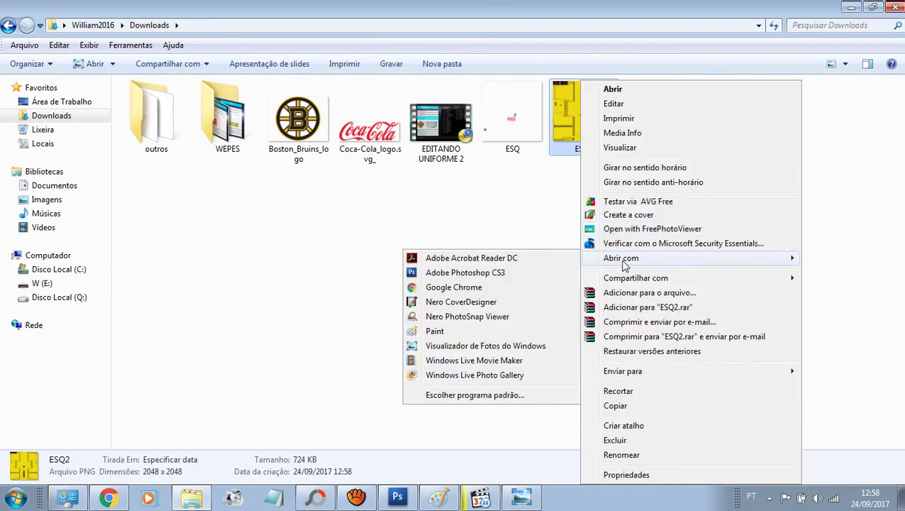
{"action": "mouse_move", "coordinate": [623, 263]}
{"action": "left_click", "coordinate": [496, 273]}
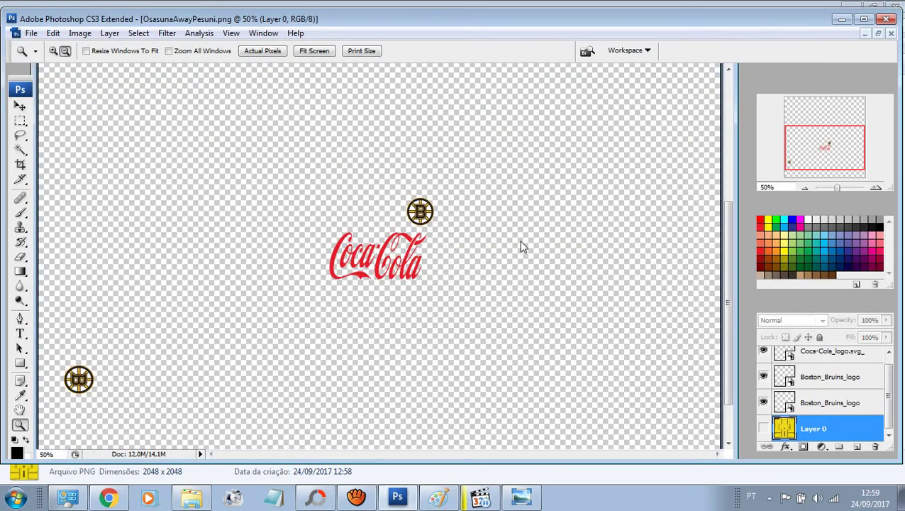
{"action": "left_click", "coordinate": [864, 34]}
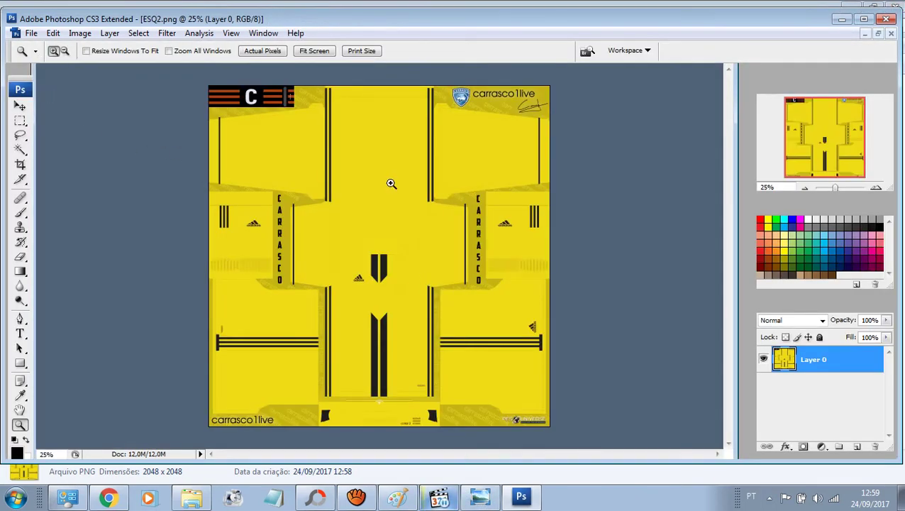
Place the ESQ image from Downloads as a new layer over the ESQ2 kit texture.
{"action": "left_click", "coordinate": [451, 262]}
{"action": "scroll", "coordinate": [587, 222], "scroll_direction": "down", "scroll_amount": 2}
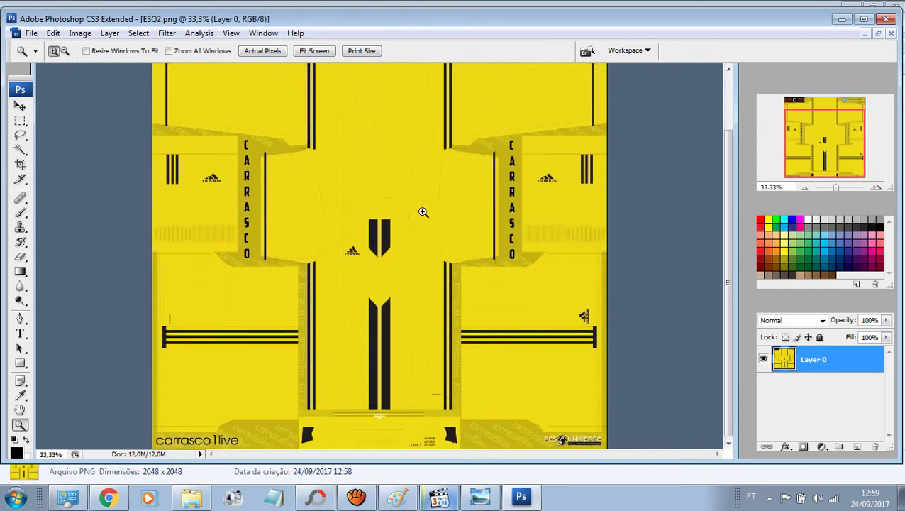
{"action": "left_click", "coordinate": [31, 34]}
{"action": "left_click", "coordinate": [46, 255]}
{"action": "left_click", "coordinate": [454, 104]}
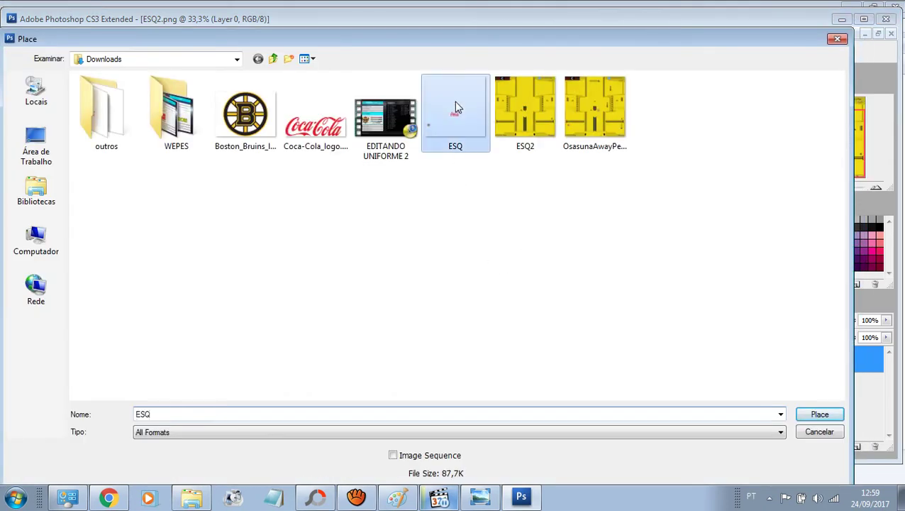
{"action": "left_click", "coordinate": [817, 413]}
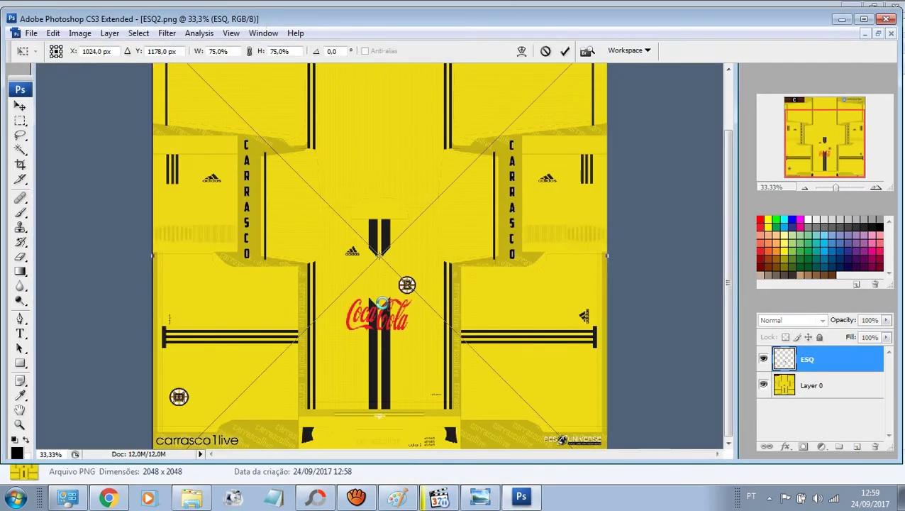
Stretch the placed ESQ image upward to about 83.7% height, keeping 75% width, and commit the placement.
{"action": "scroll", "coordinate": [467, 317], "scroll_direction": "up", "scroll_amount": 2}
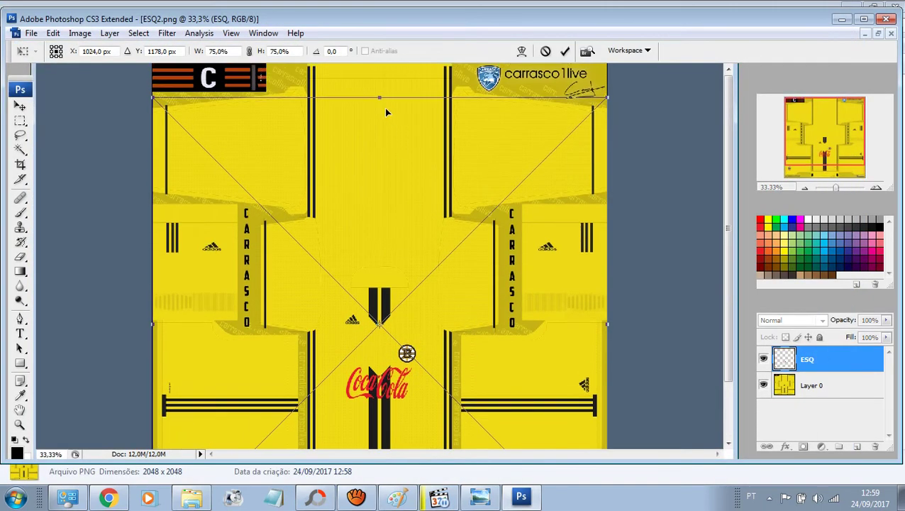
{"action": "left_click_drag", "start_coordinate": [381, 99], "coordinate": [381, 46]}
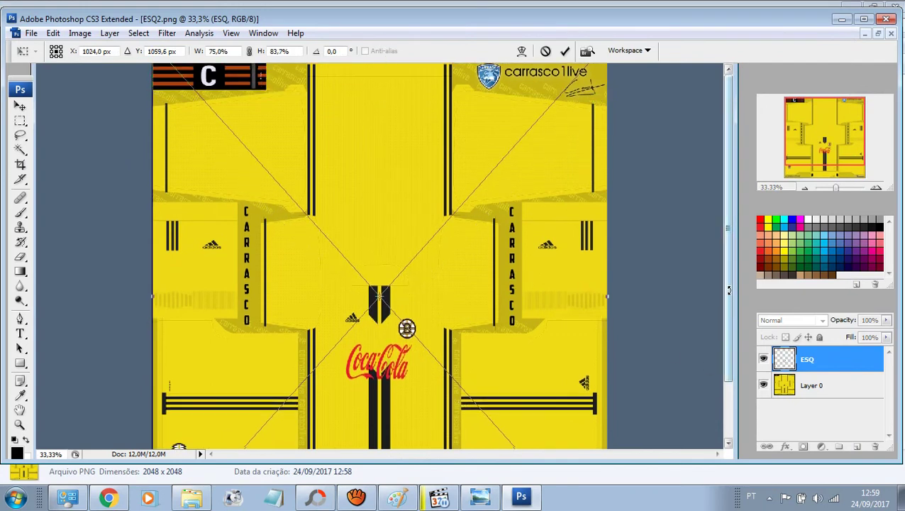
{"action": "scroll", "coordinate": [730, 355], "scroll_direction": "down", "scroll_amount": 2}
{"action": "key", "text": "z"}
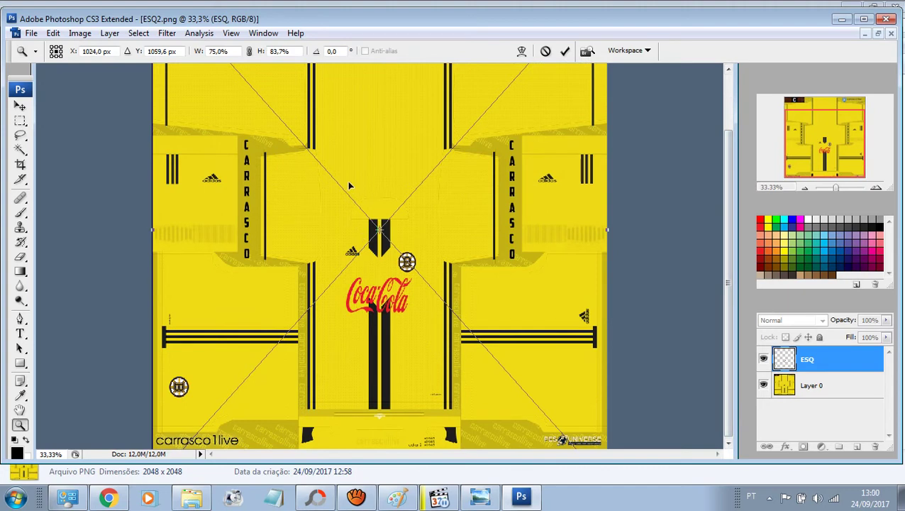
{"action": "key", "text": "Return"}
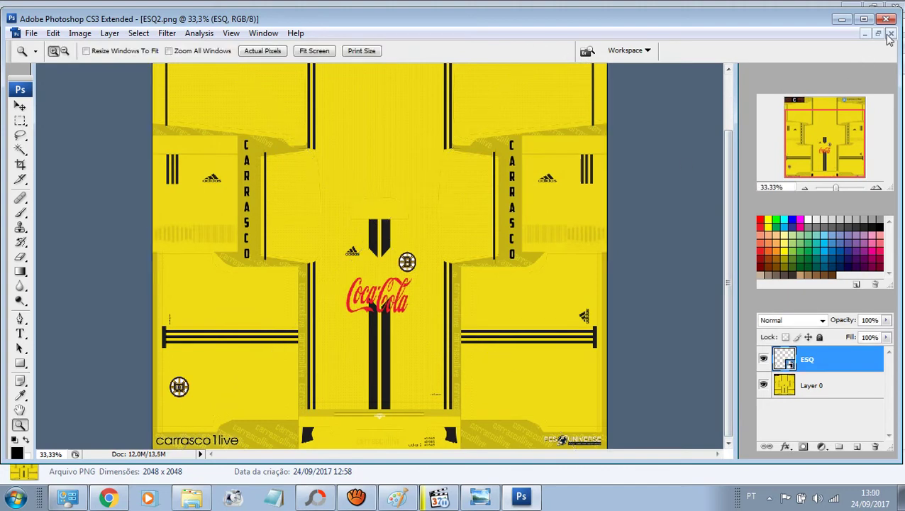
Close the ESQ2 and OsasunaAwayPesuni documents without saving their changes.
{"action": "left_click", "coordinate": [890, 34]}
{"action": "left_click", "coordinate": [454, 199]}
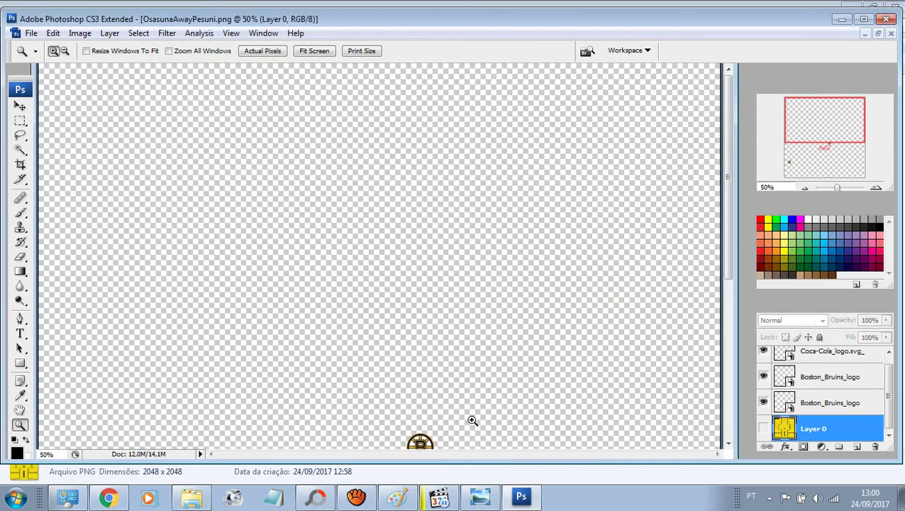
{"action": "left_click", "coordinate": [890, 33]}
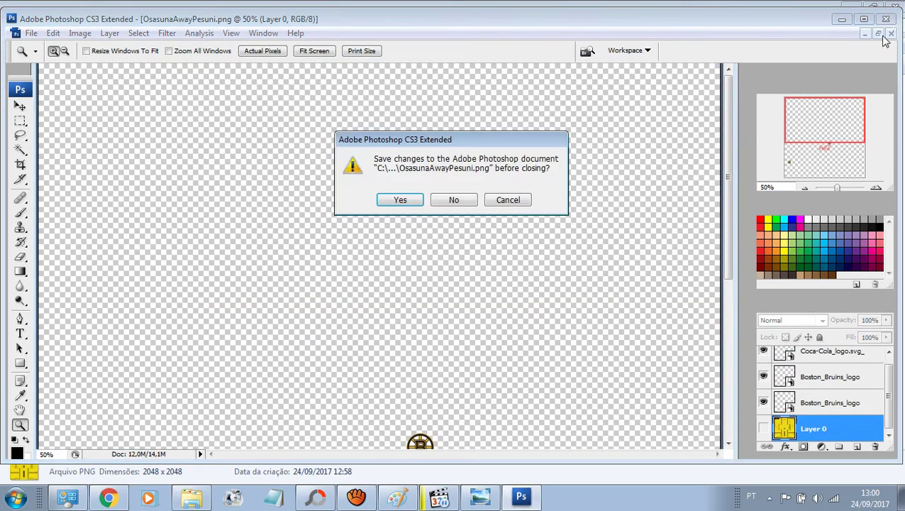
{"action": "left_click", "coordinate": [461, 202]}
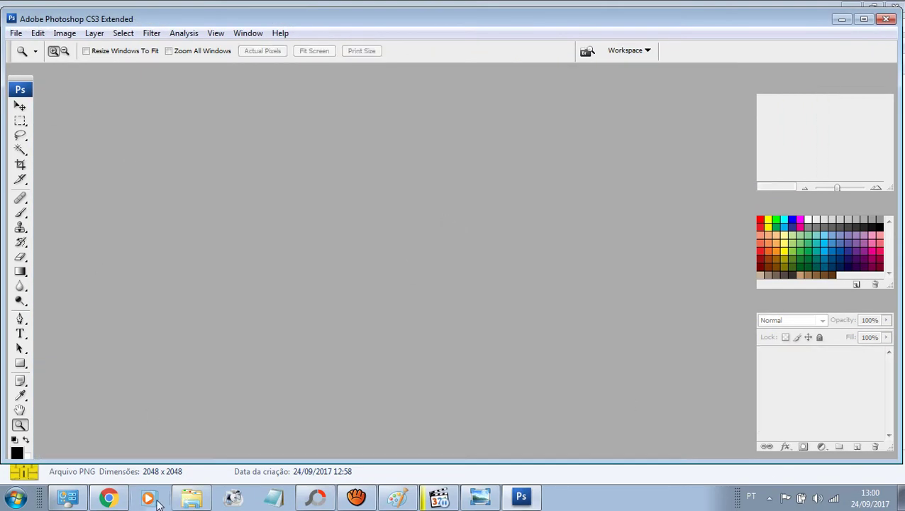
Reopen the ESQ2 kit texture from the Downloads folder in Adobe Photoshop CS3.
{"action": "left_click", "coordinate": [191, 496]}
{"action": "left_click", "coordinate": [467, 327]}
{"action": "left_click", "coordinate": [595, 126]}
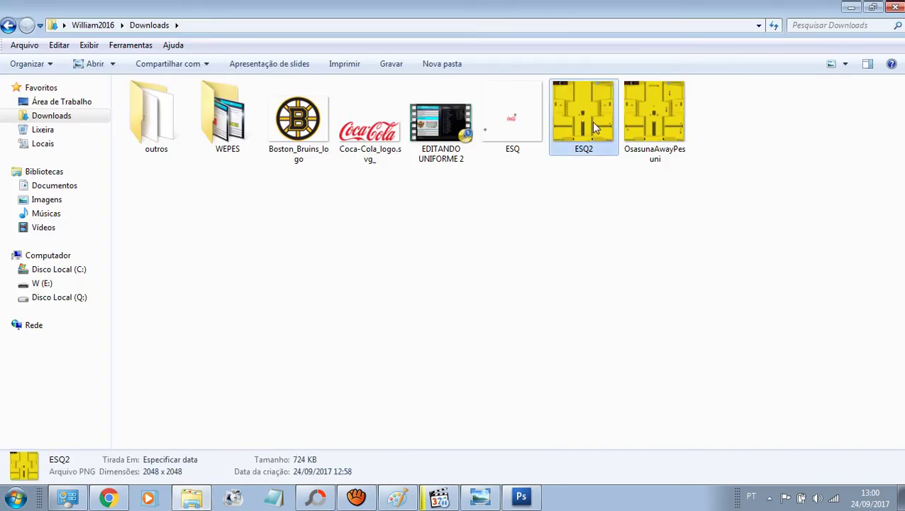
{"action": "right_click", "coordinate": [595, 126]}
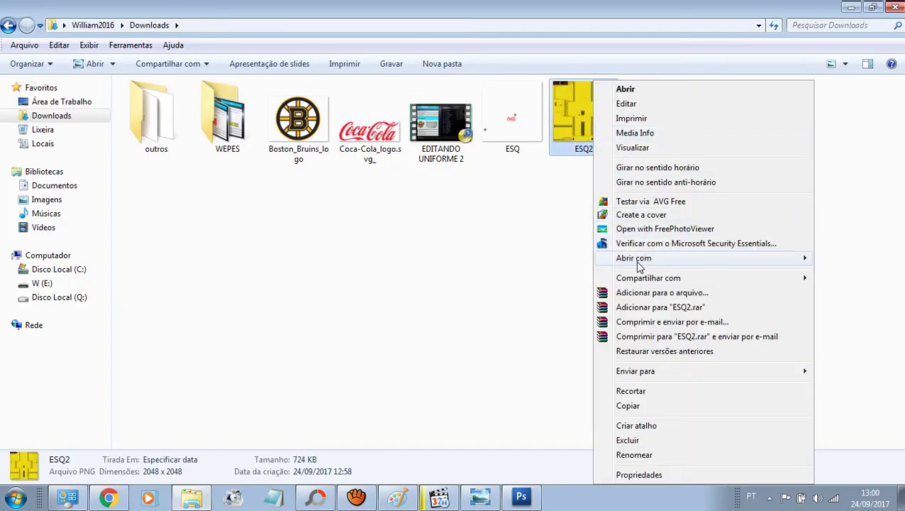
{"action": "mouse_move", "coordinate": [638, 259]}
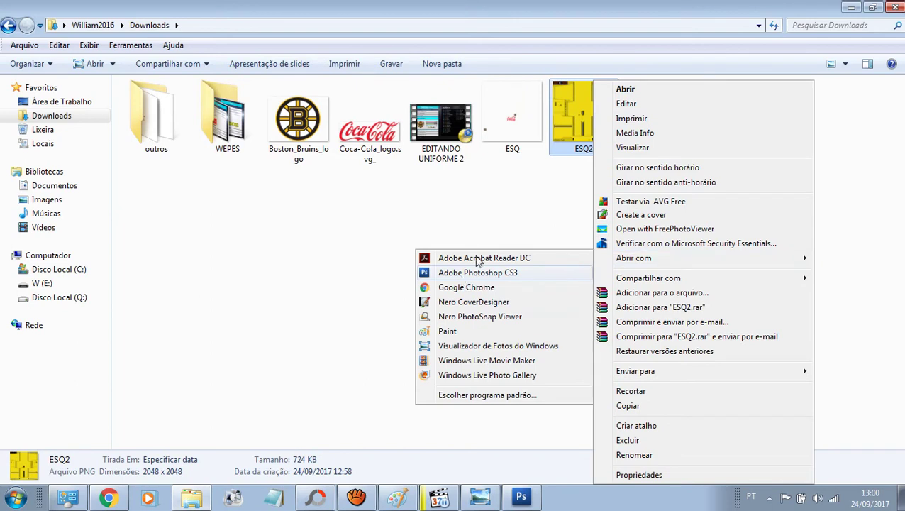
{"action": "left_click", "coordinate": [518, 122]}
{"action": "left_click", "coordinate": [522, 121]}
{"action": "left_click", "coordinate": [586, 124]}
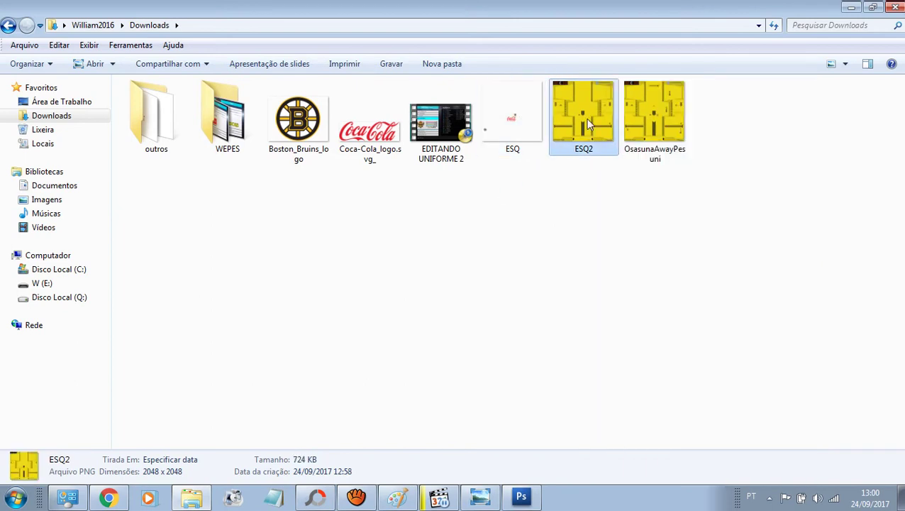
{"action": "left_click", "coordinate": [521, 496]}
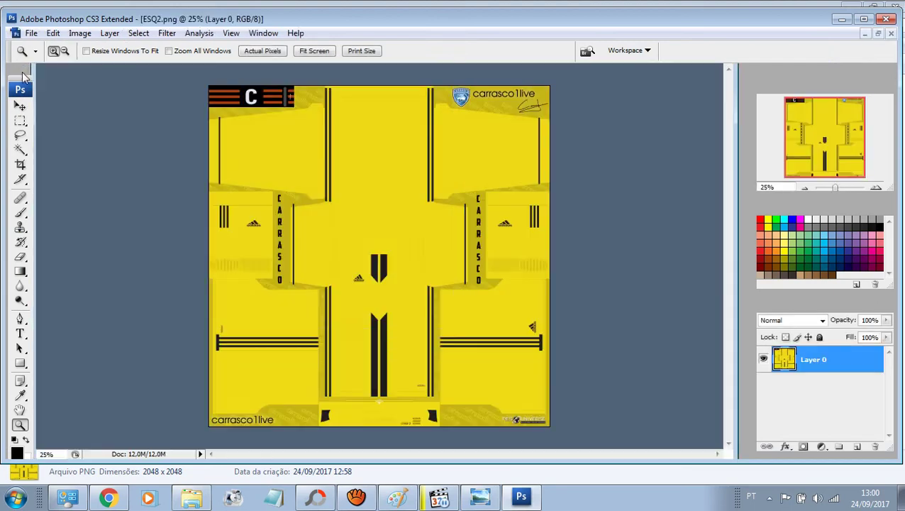
Place the ESQ image from Downloads over the kit texture and commit it at 75% width and height.
{"action": "left_click", "coordinate": [31, 33]}
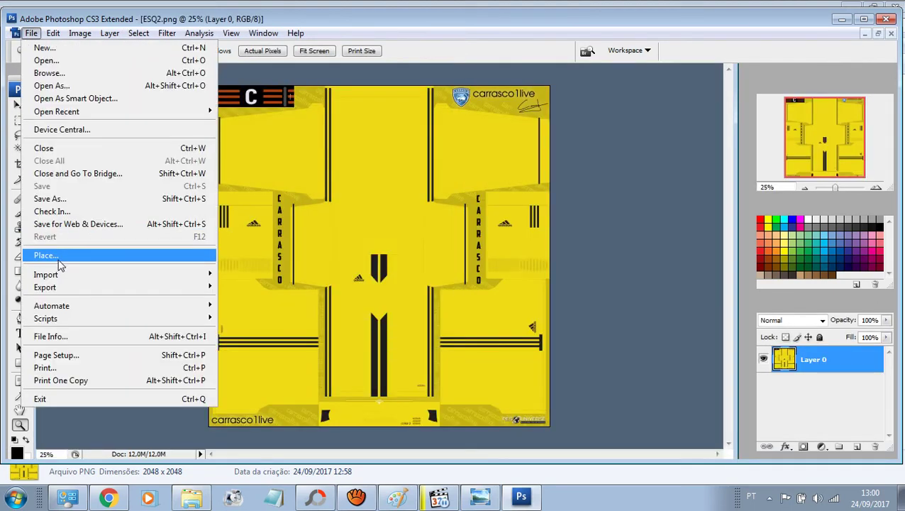
{"action": "left_click", "coordinate": [59, 256]}
{"action": "left_click", "coordinate": [470, 135]}
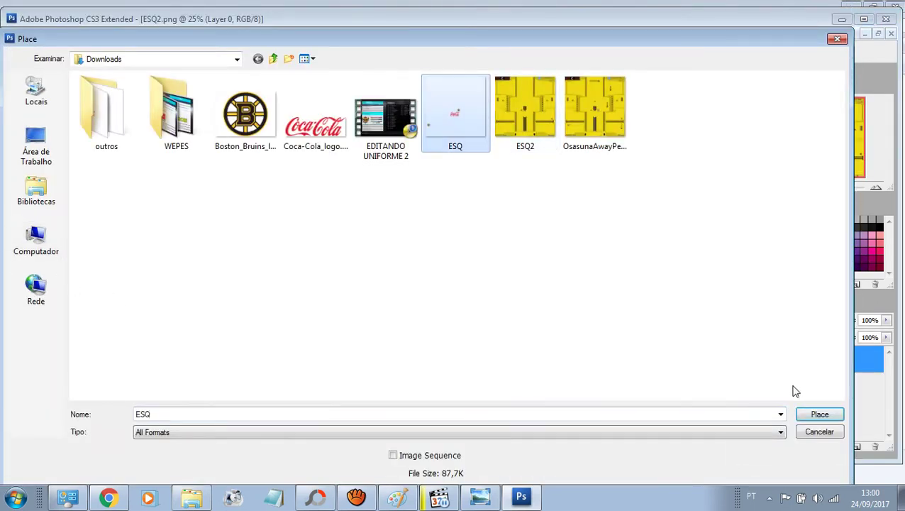
{"action": "left_click", "coordinate": [816, 415]}
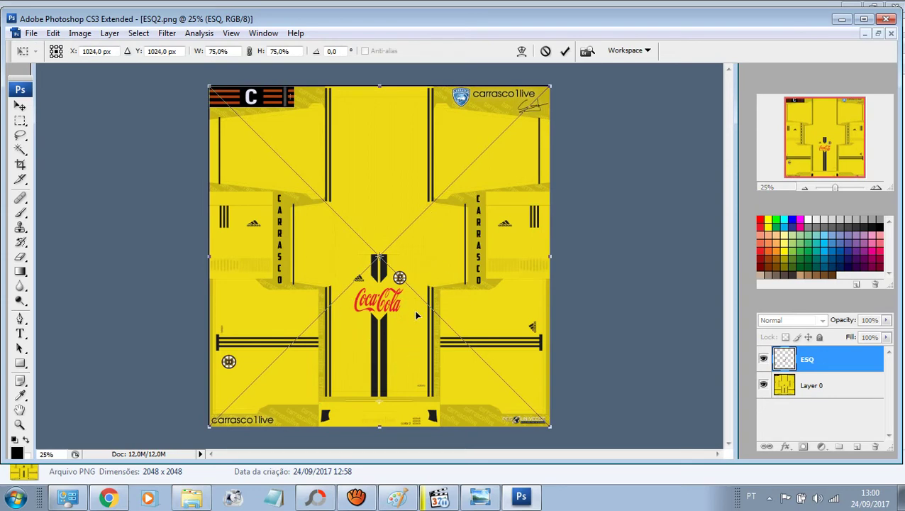
{"action": "key", "text": "Return"}
Examine the placement of the Bruins crests and the Coca-Cola sponsor on the shirt and shorts at 50% zoom.
{"action": "key", "text": "z"}
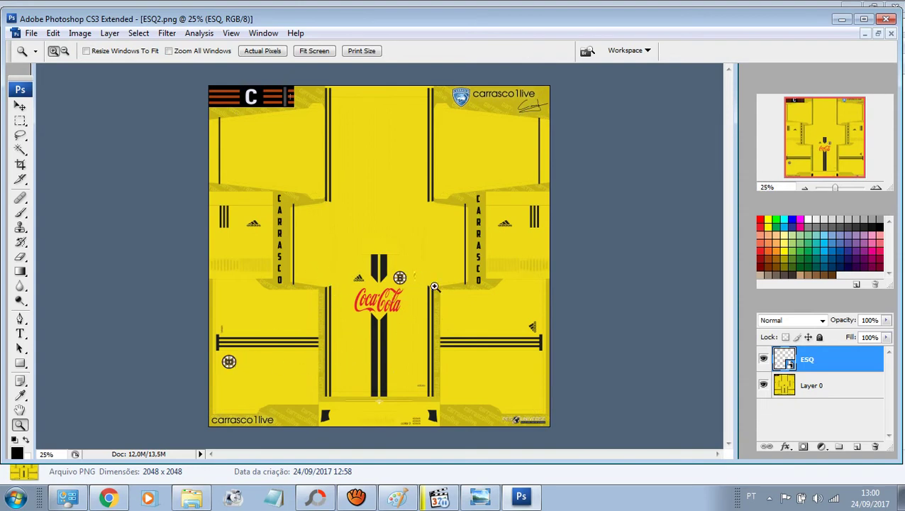
{"action": "left_click", "coordinate": [397, 301]}
{"action": "left_click", "coordinate": [384, 302]}
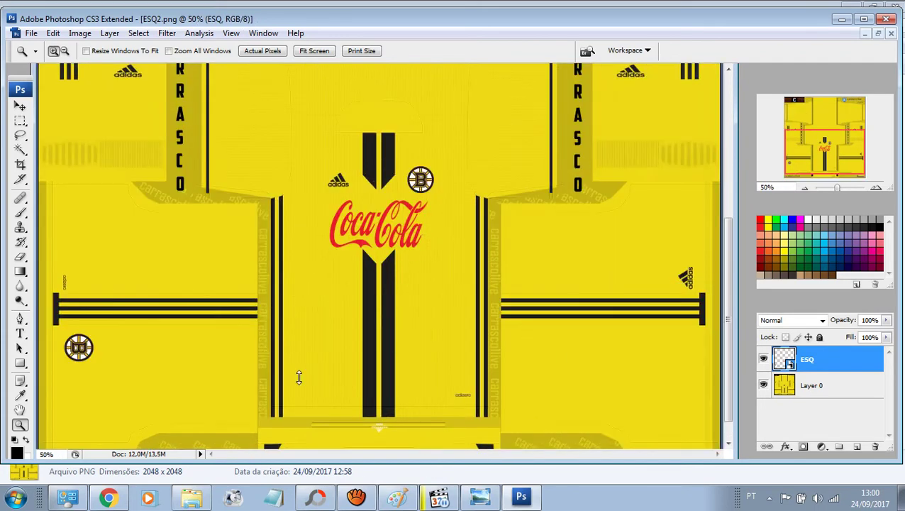
{"action": "scroll", "coordinate": [404, 225], "scroll_direction": "up", "scroll_amount": 5}
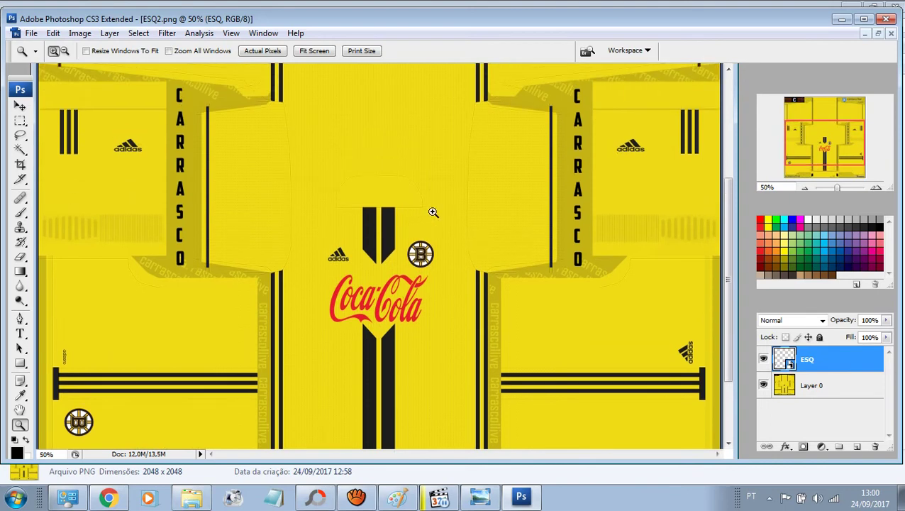
{"action": "scroll", "coordinate": [559, 248], "scroll_direction": "down", "scroll_amount": 3}
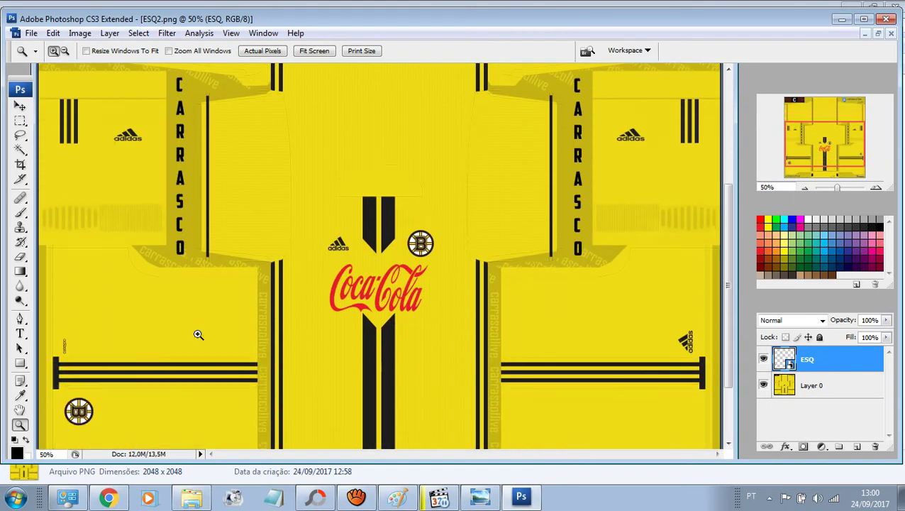
{"action": "scroll", "coordinate": [255, 262], "scroll_direction": "up", "scroll_amount": 1}
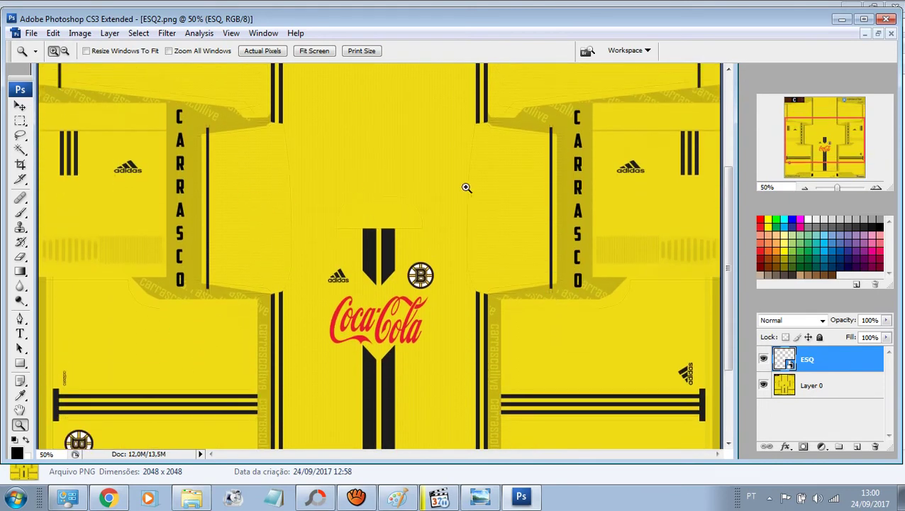
{"action": "scroll", "coordinate": [366, 202], "scroll_direction": "up", "scroll_amount": 1}
{"action": "scroll", "coordinate": [343, 199], "scroll_direction": "down", "scroll_amount": 3}
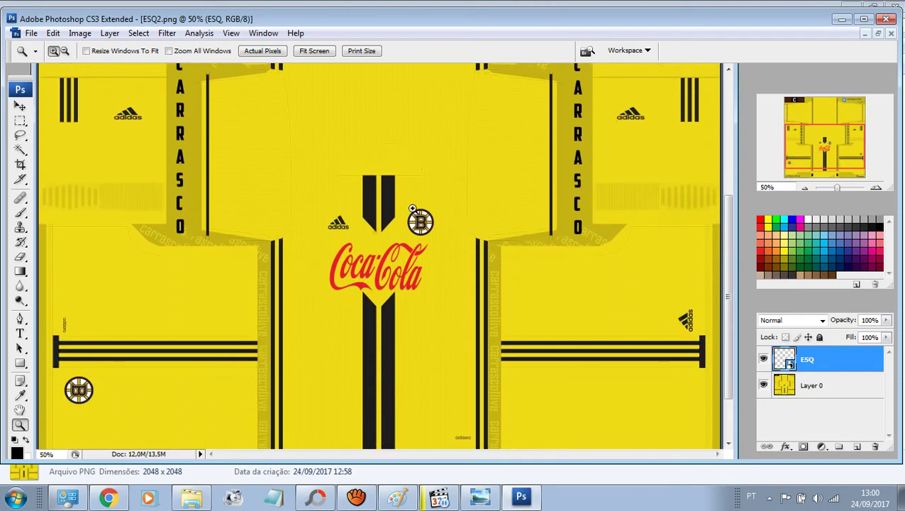
Save the combined kit as a PNG copy named ES3 in Downloads, accepting the PNG options.
{"action": "left_click", "coordinate": [32, 33]}
{"action": "left_click", "coordinate": [86, 209]}
{"action": "left_click", "coordinate": [359, 326]}
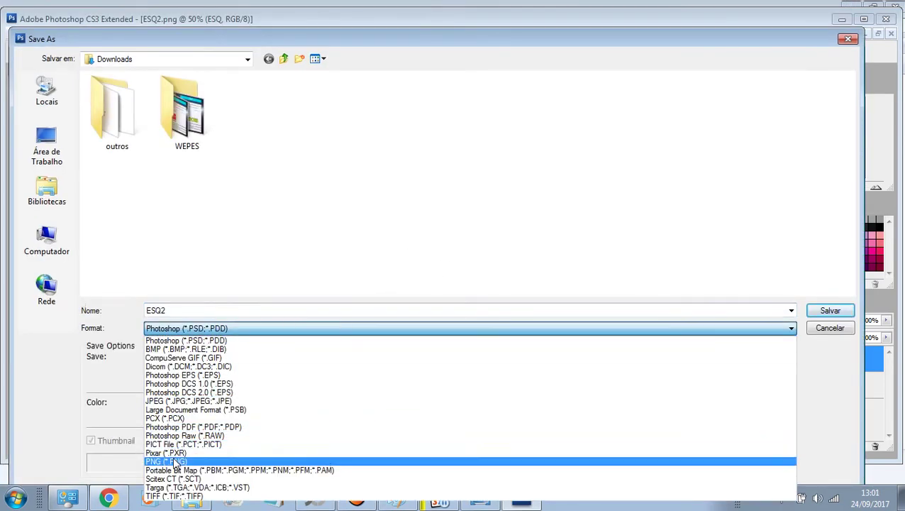
{"action": "left_click", "coordinate": [177, 457]}
{"action": "triple_click", "coordinate": [208, 306]}
{"action": "type", "text": "E"}
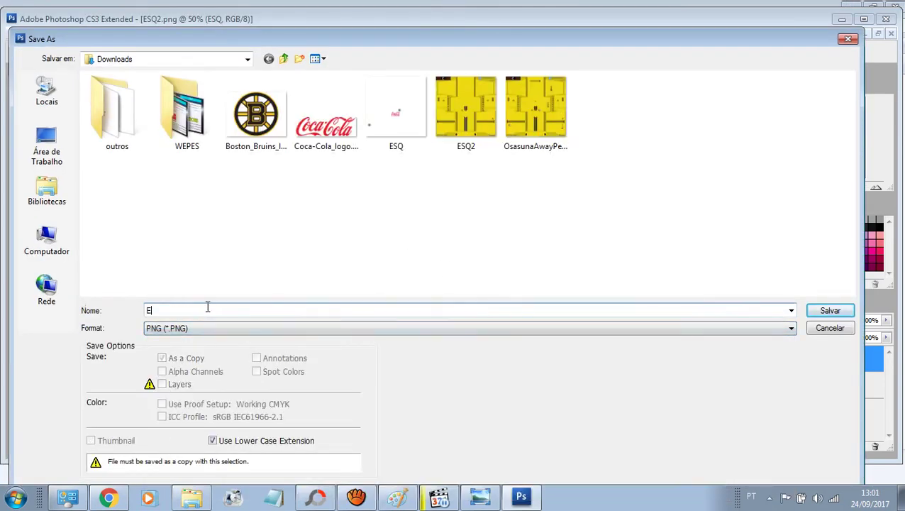
{"action": "type", "text": "S13"}
{"action": "key", "text": "BackSpace"}
{"action": "key", "text": "BackSpace"}
{"action": "type", "text": "Q"}
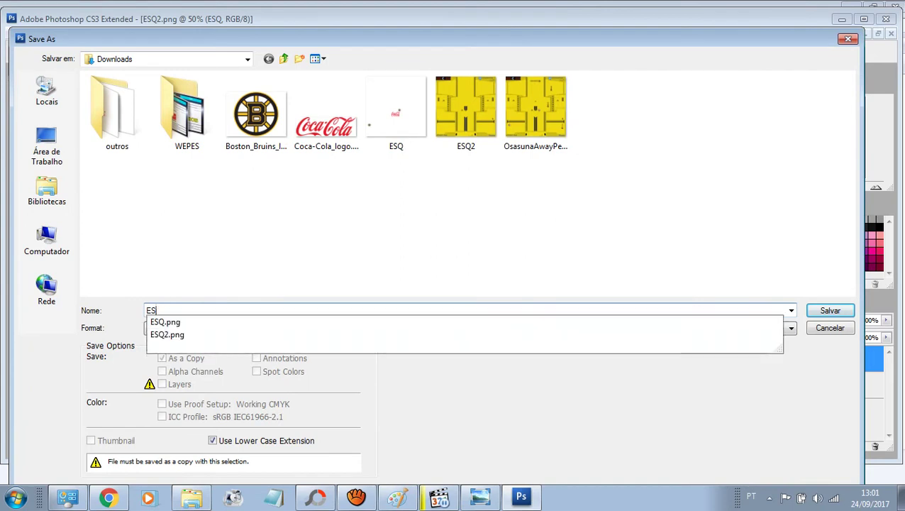
{"action": "key", "text": "Return"}
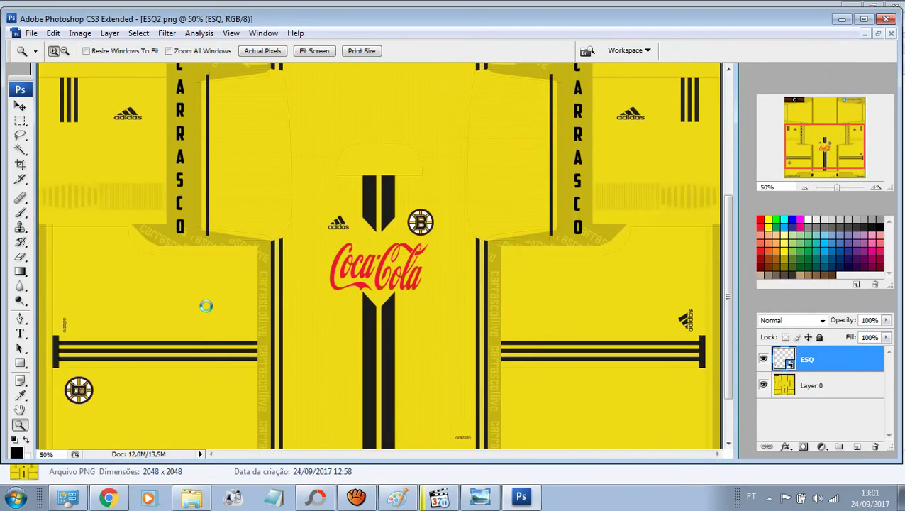
{"action": "left_click", "coordinate": [495, 230]}
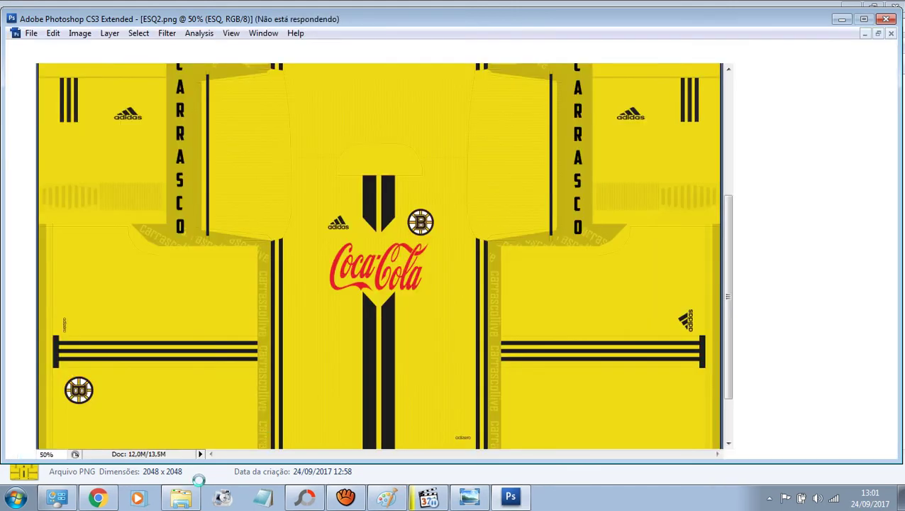
Check the saved ES3 kit image in the Downloads folder.
{"action": "left_click", "coordinate": [180, 497]}
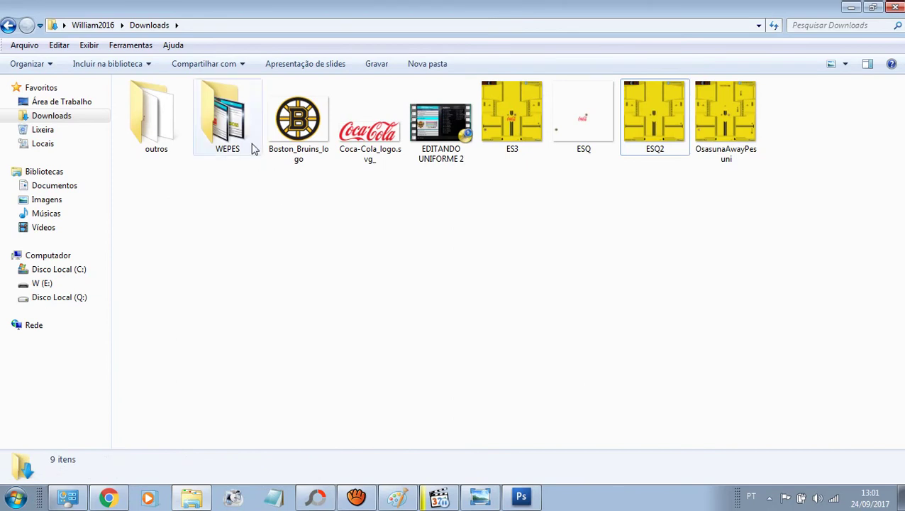
{"action": "left_click", "coordinate": [219, 140]}
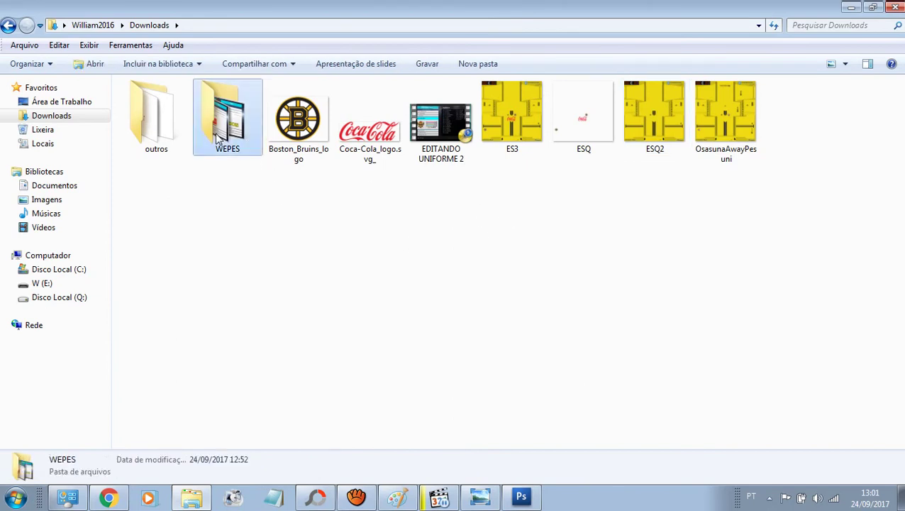
{"action": "left_click", "coordinate": [560, 301]}
{"action": "left_click", "coordinate": [519, 109]}
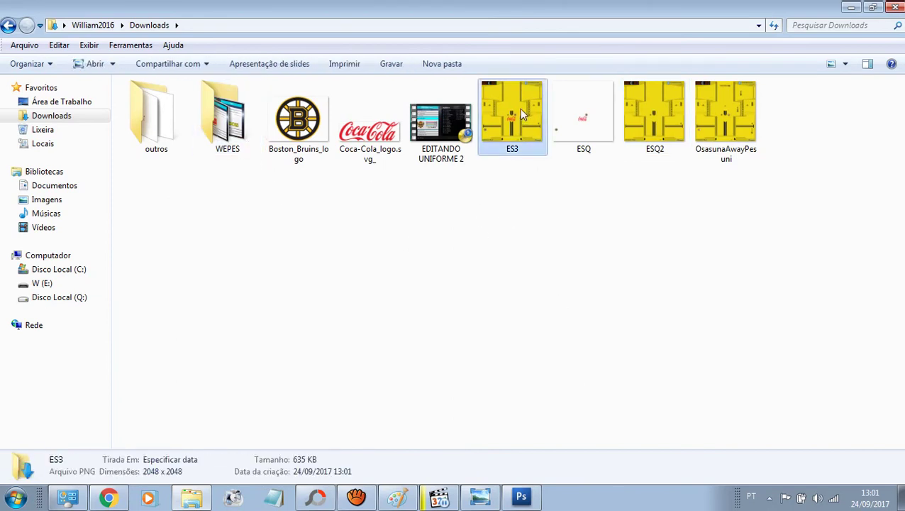
Switch to MPC-HC and play the EDITANDO UNIFORME 2 video in full screen.
{"action": "left_click", "coordinate": [440, 499]}
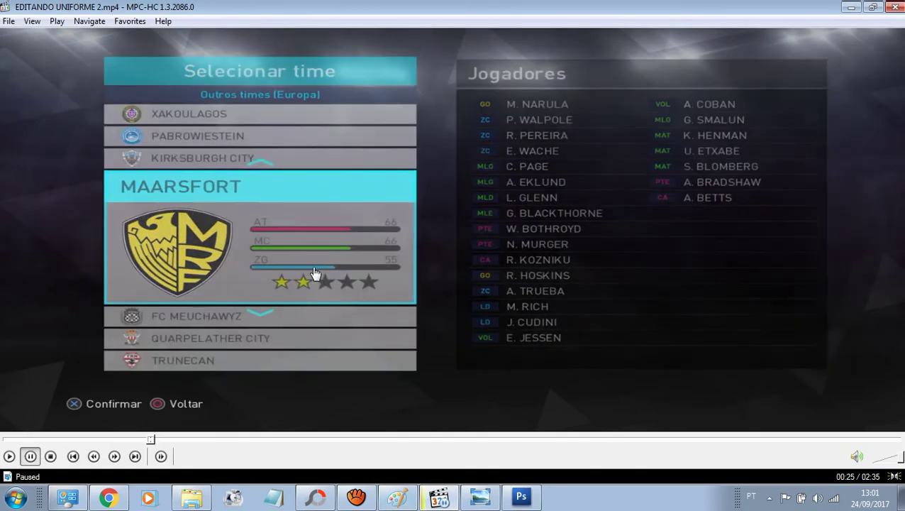
{"action": "double_click", "coordinate": [316, 274]}
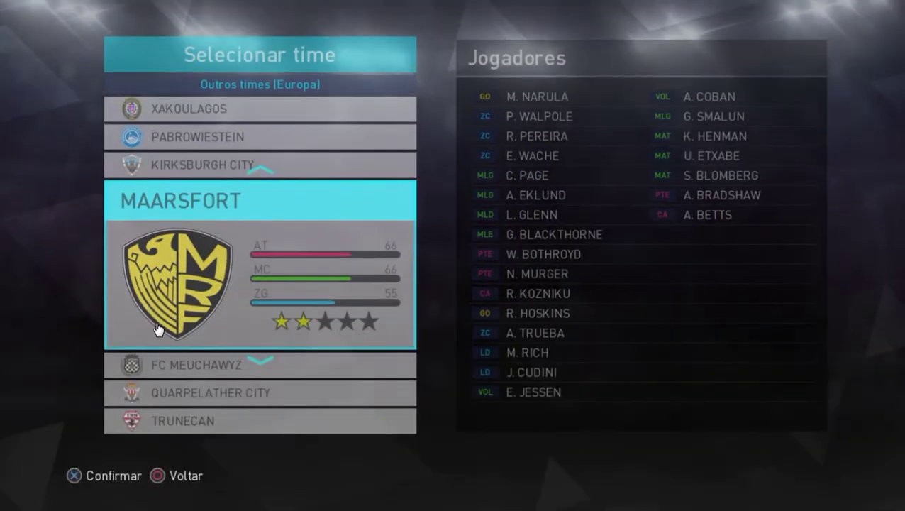
{"action": "left_click", "coordinate": [145, 409]}
{"action": "left_click", "coordinate": [876, 485]}
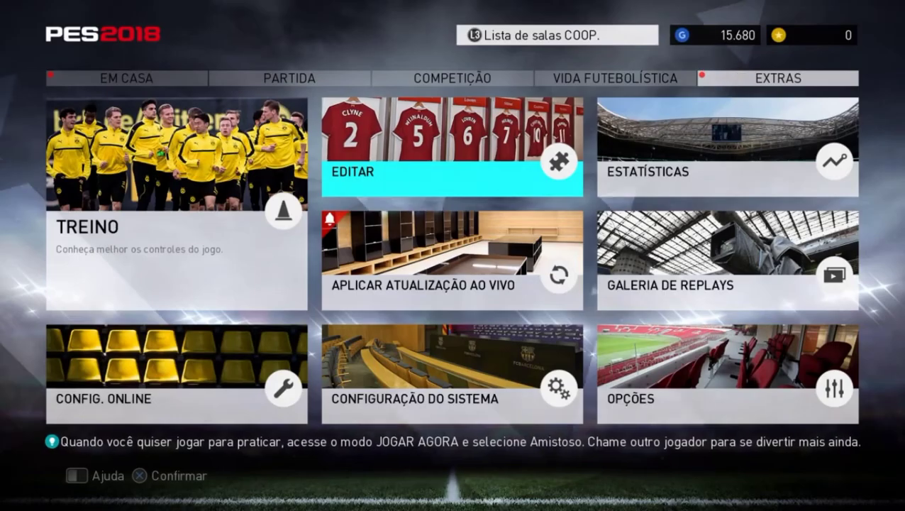
Go to the Partida section of PES 2018 and choose an Amistoso match under Jogar Agora.
{"action": "key", "text": "Right"}
{"action": "key", "text": "Right"}
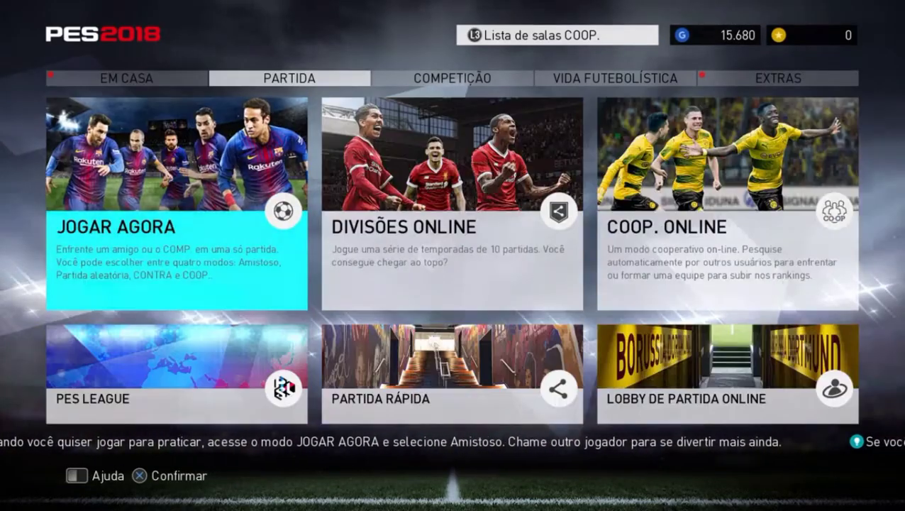
{"action": "key", "text": "Return"}
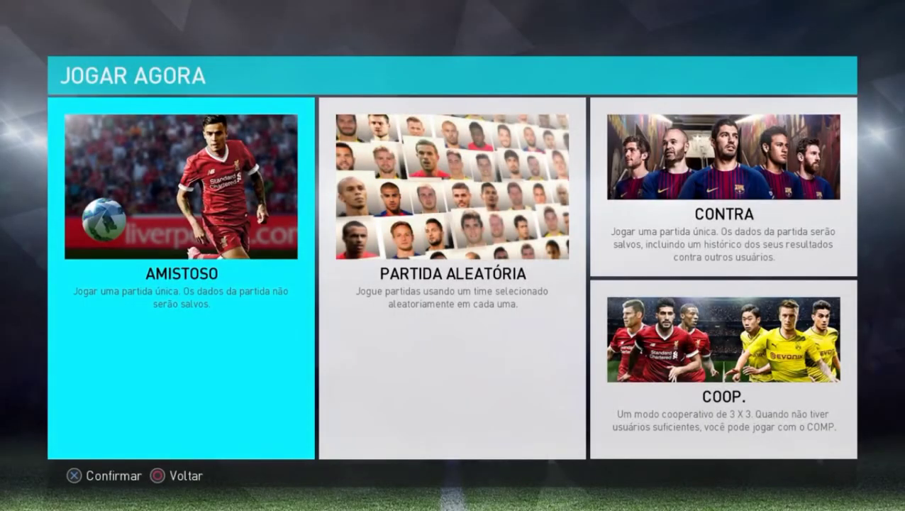
{"action": "key", "text": "Right"}
{"action": "key", "text": "Return"}
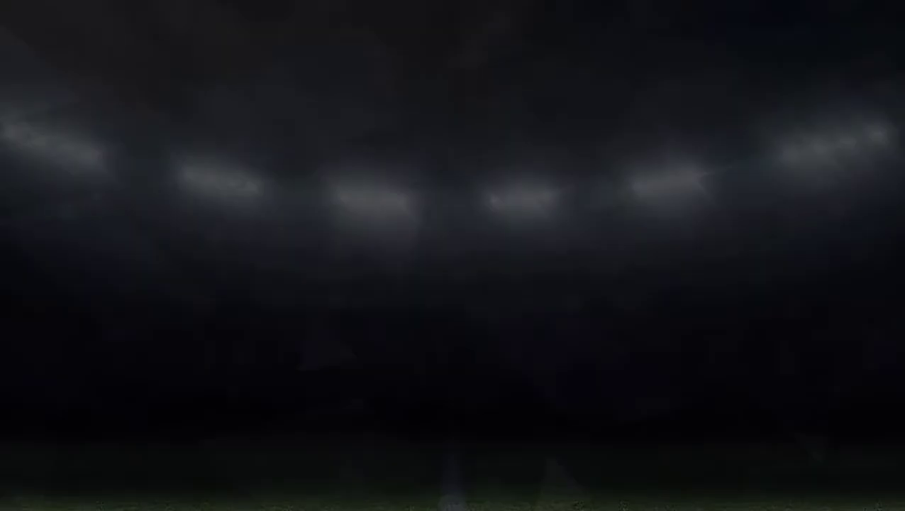
{"action": "key", "text": "Return"}
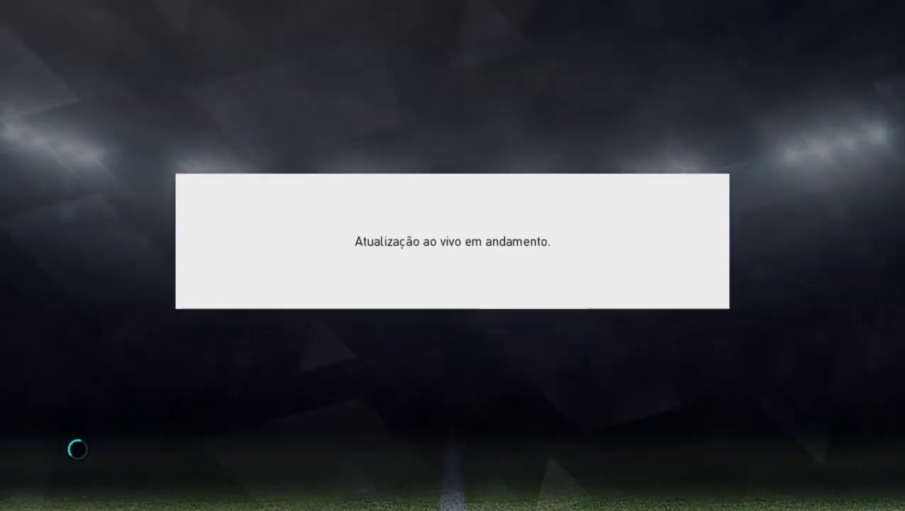